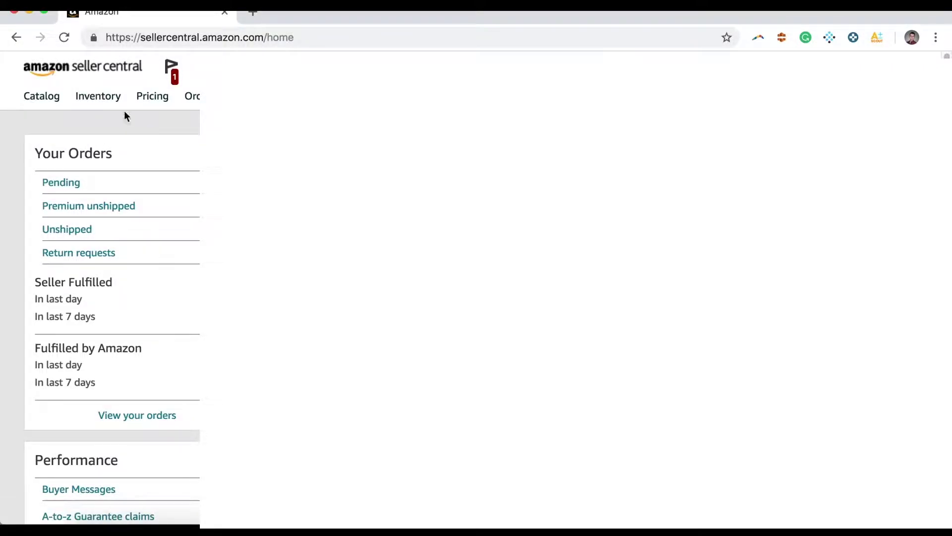
Step: Open the inventory management page and start sending or replenishing inventory for the first listed product
{"action": "mouse_move", "coordinate": [98, 100]}
{"action": "left_click", "coordinate": [111, 127]}
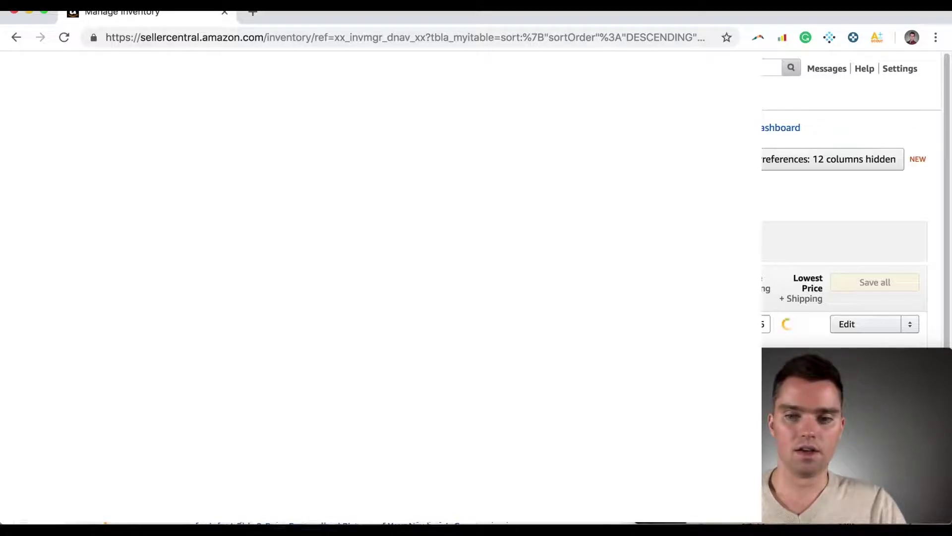
{"action": "scroll", "coordinate": [477, 268], "scroll_direction": "down", "scroll_amount": 3}
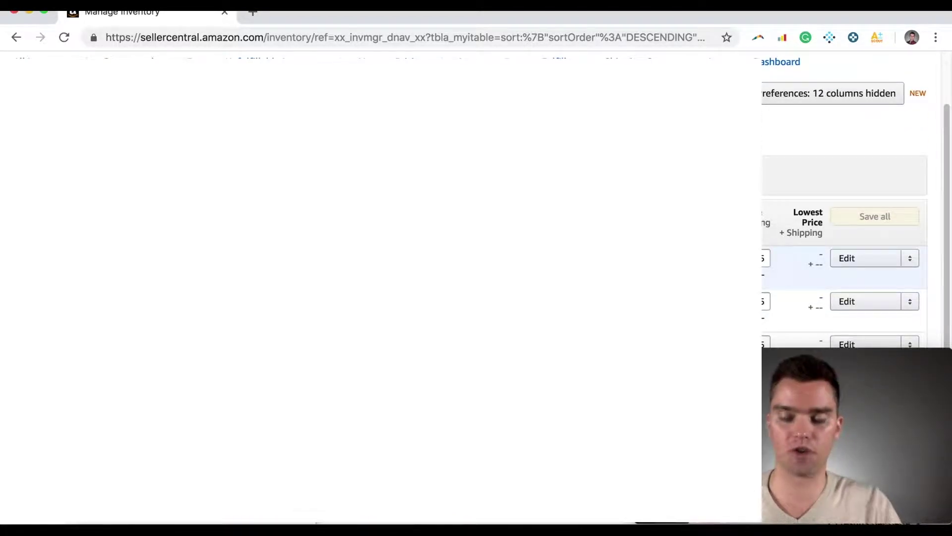
{"action": "left_click", "coordinate": [910, 259]}
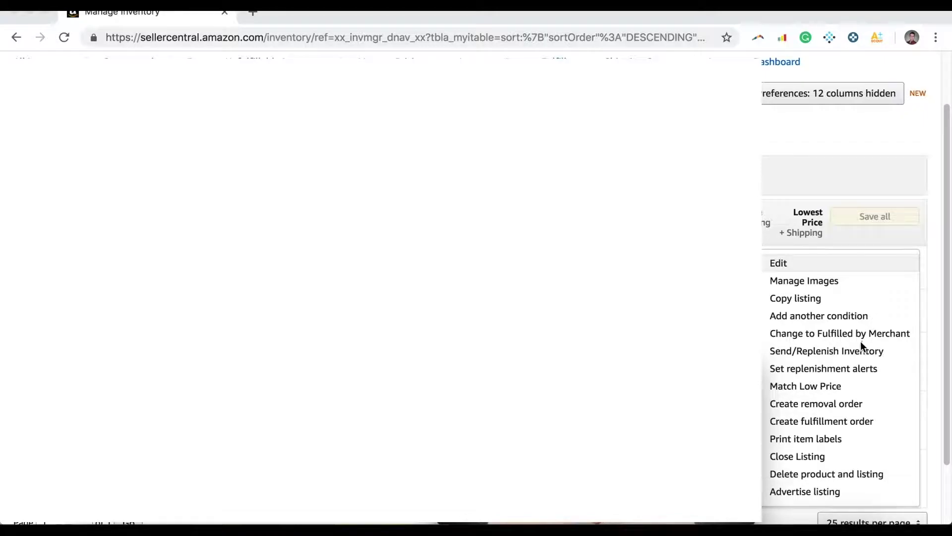
{"action": "left_click", "coordinate": [838, 353]}
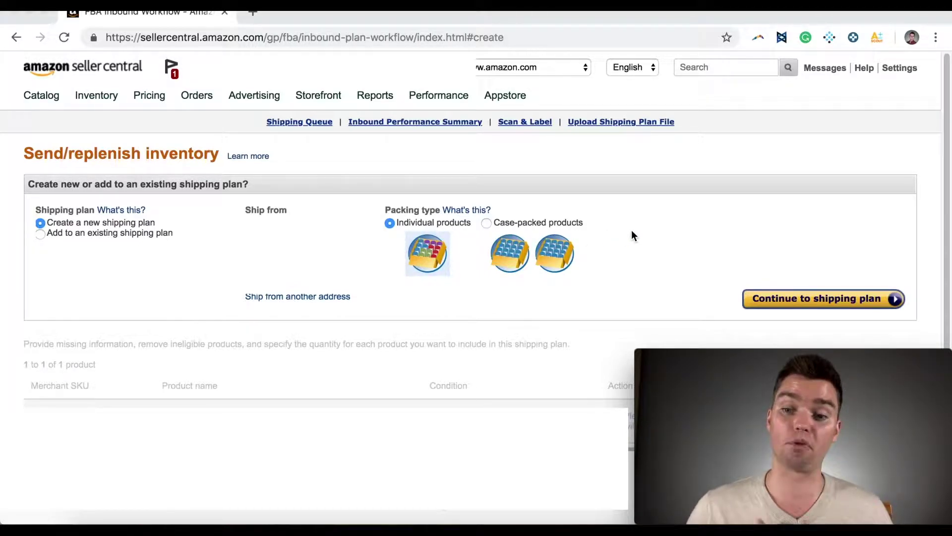
Step: Set the packing type of the new shipping plan to case-packed products and continue to the shipping plan
{"action": "left_click", "coordinate": [486, 222]}
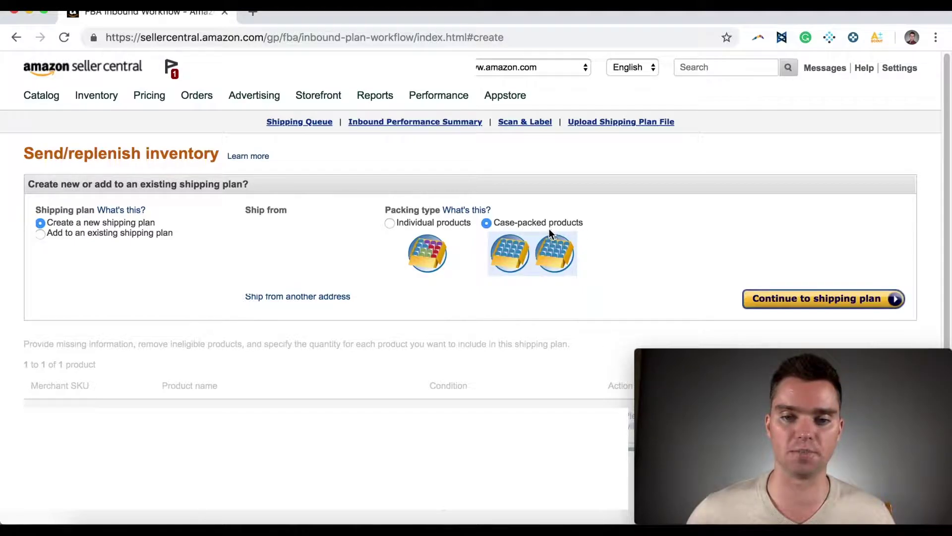
{"action": "left_click", "coordinate": [791, 300]}
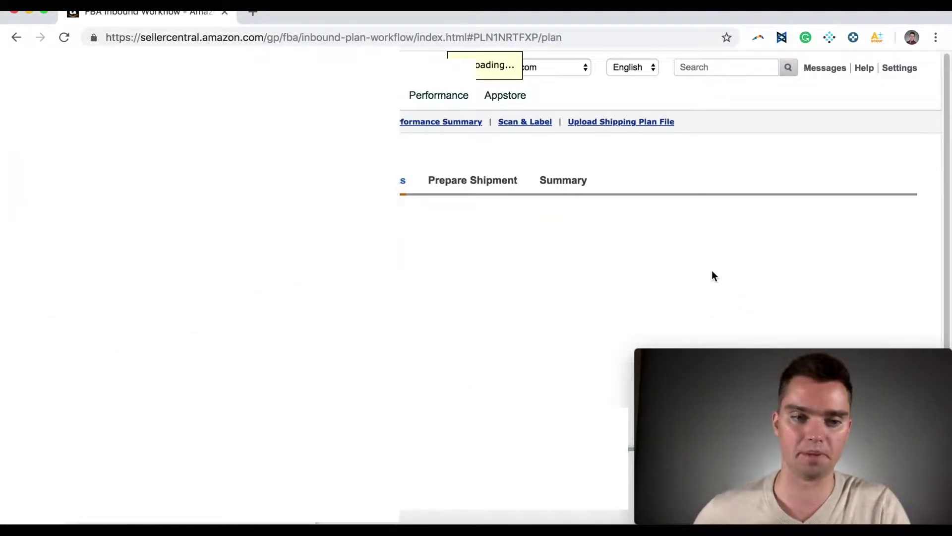
{"action": "scroll", "coordinate": [418, 282], "scroll_direction": "down", "scroll_amount": 1}
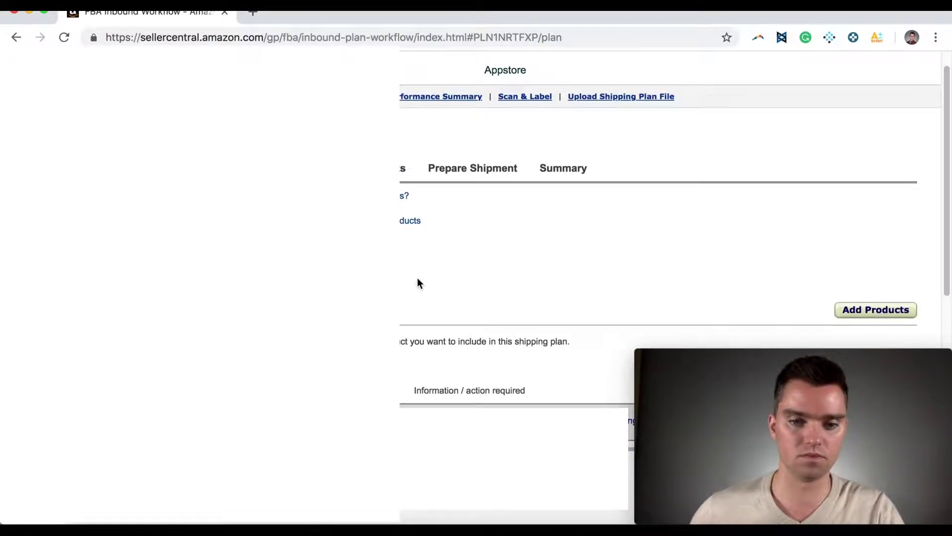
{"action": "scroll", "coordinate": [417, 281], "scroll_direction": "down", "scroll_amount": 1}
{"action": "scroll", "coordinate": [410, 257], "scroll_direction": "down", "scroll_amount": 3}
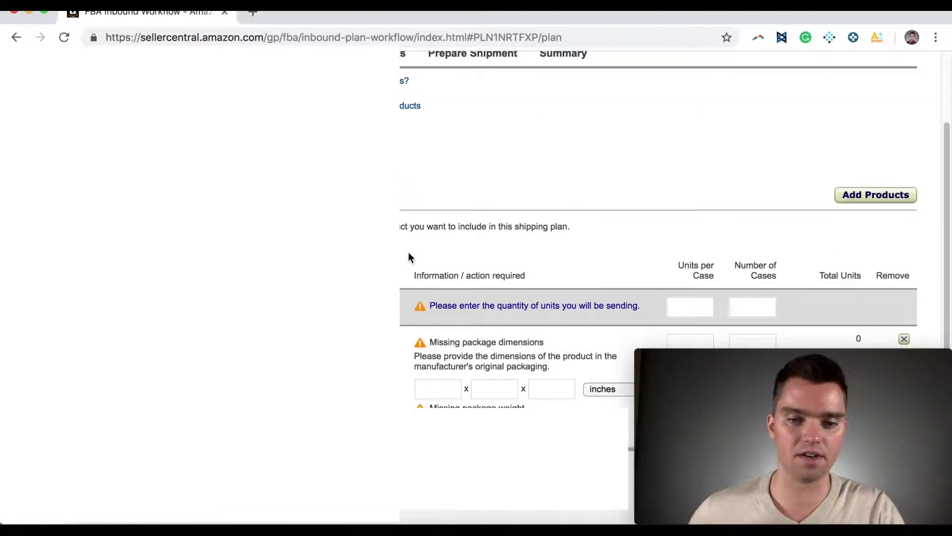
{"action": "scroll", "coordinate": [405, 255], "scroll_direction": "down", "scroll_amount": 5}
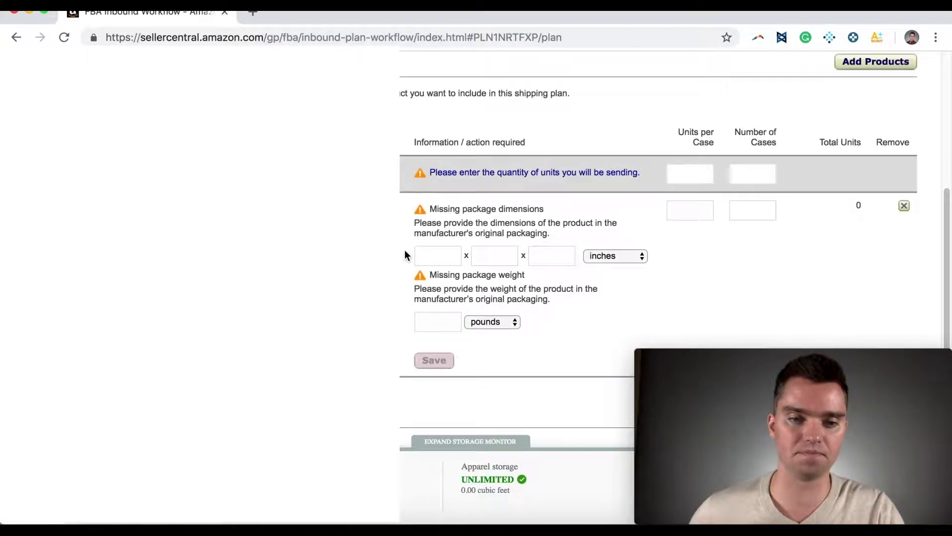
{"action": "scroll", "coordinate": [405, 251], "scroll_direction": "down", "scroll_amount": 1}
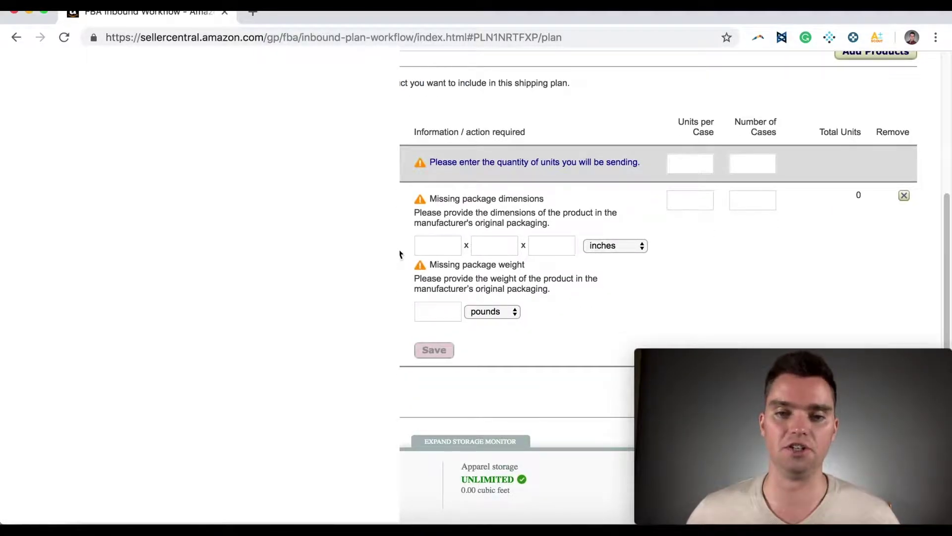
{"action": "left_click", "coordinate": [436, 243]}
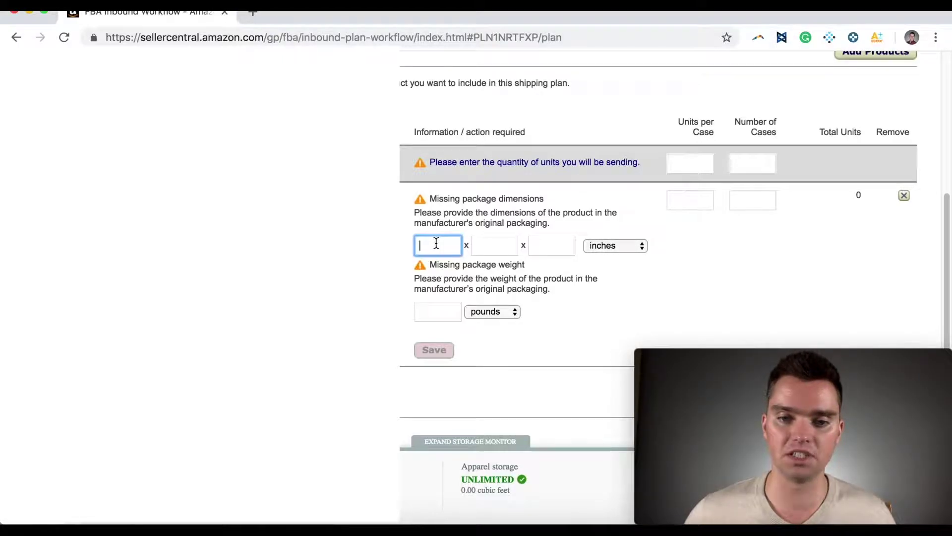
{"action": "key", "text": "Tab"}
{"action": "key", "text": "Tab"}
{"action": "left_click", "coordinate": [444, 245]}
{"action": "key", "text": "Tab"}
{"action": "key", "text": "Tab"}
{"action": "left_click", "coordinate": [447, 251]}
{"action": "left_click", "coordinate": [446, 311]}
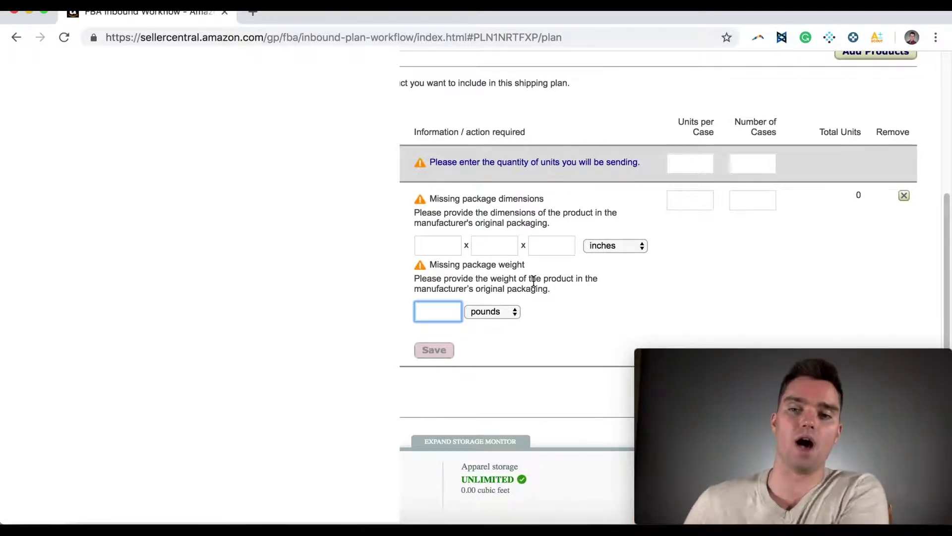
Step: Try to fill in package dimensions of 4 x 4 x 4 inches and a package weight of .7 pounds
{"action": "left_click", "coordinate": [434, 246]}
{"action": "type", "text": "4"}
{"action": "left_click", "coordinate": [480, 248]}
{"action": "type", "text": "4"}
{"action": "left_click", "coordinate": [538, 246]}
{"action": "type", "text": "4"}
{"action": "left_click", "coordinate": [437, 311]}
{"action": "type", "text": "4"}
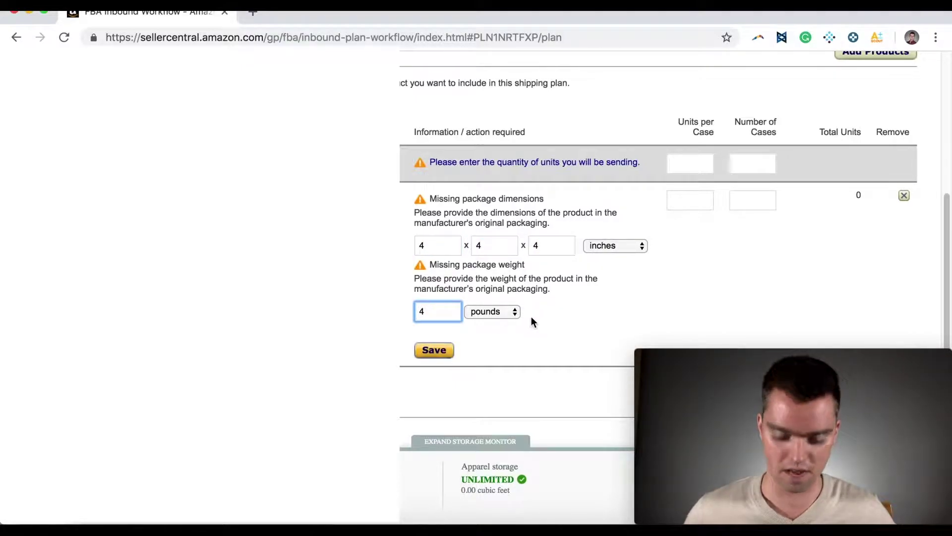
{"action": "key", "text": "BackSpace"}
{"action": "type", "text": ".7"}
{"action": "left_click", "coordinate": [609, 304]}
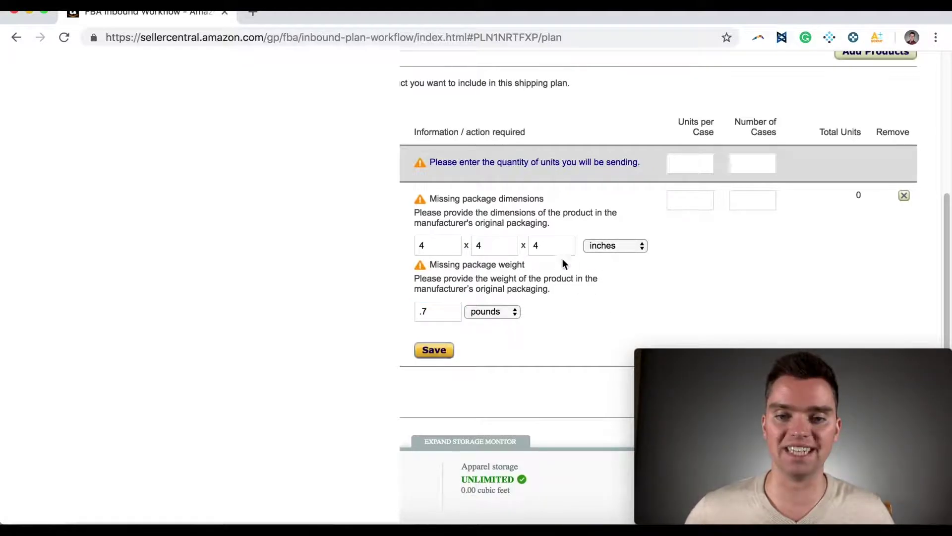
{"action": "left_click", "coordinate": [607, 248]}
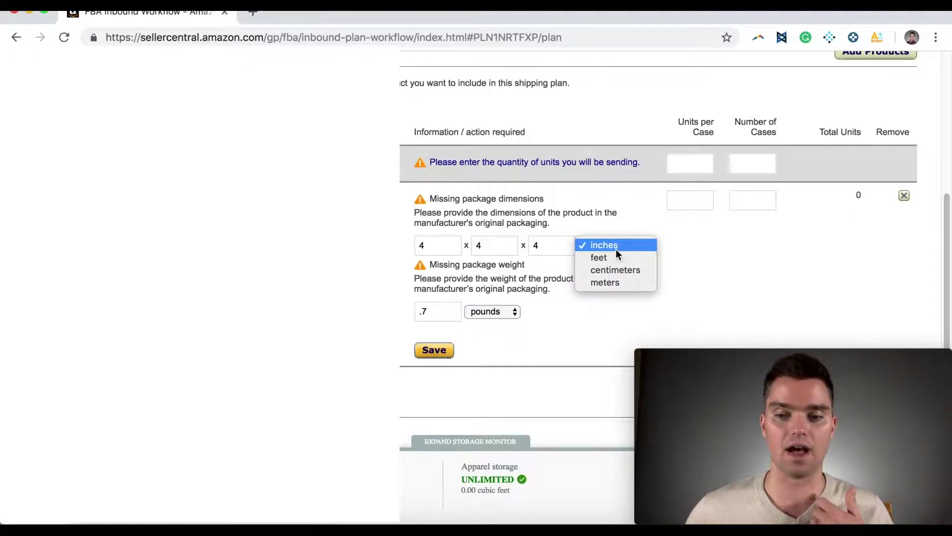
{"action": "left_click", "coordinate": [714, 254]}
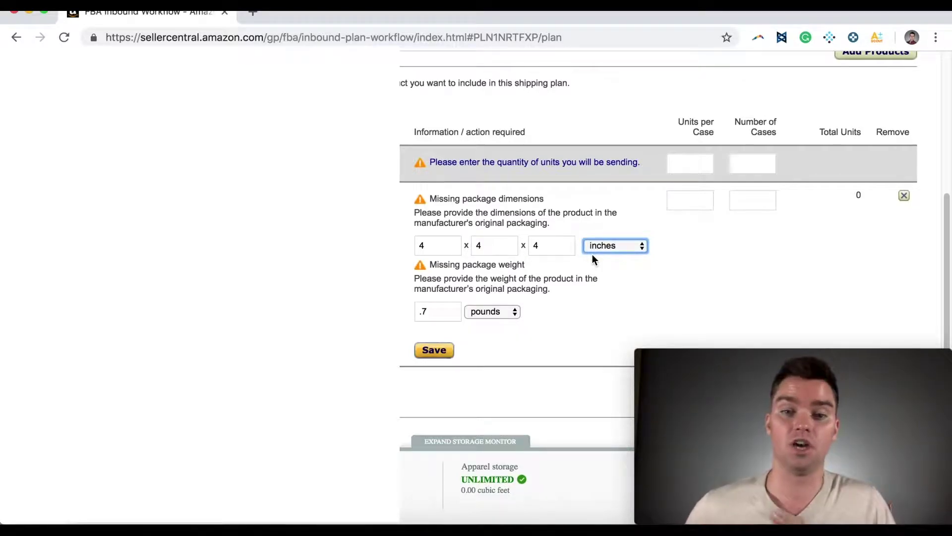
{"action": "left_click", "coordinate": [603, 248]}
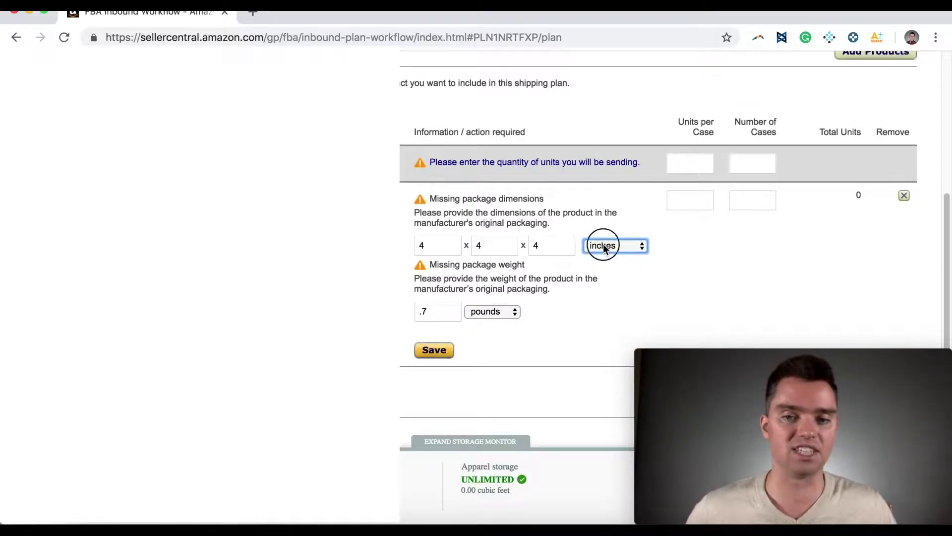
{"action": "left_click", "coordinate": [665, 258]}
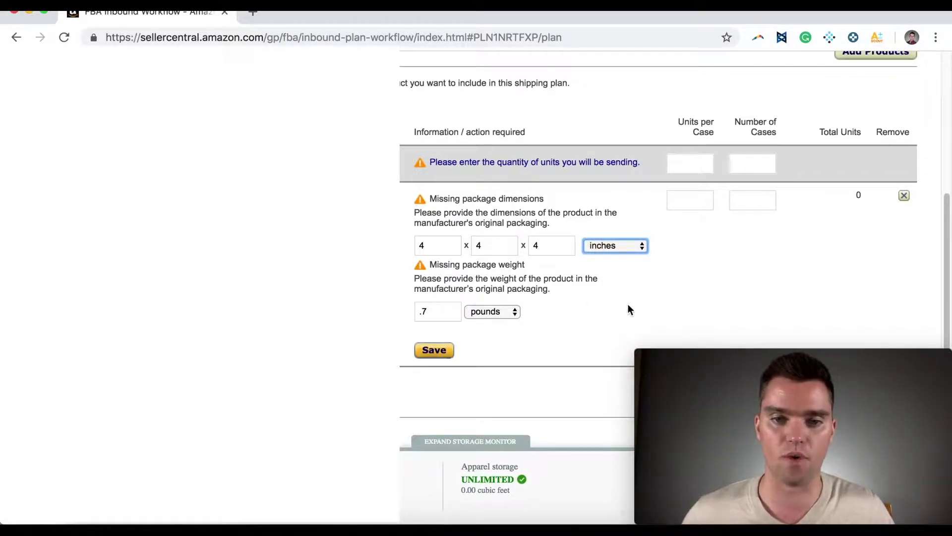
Step: Set the shipment quantity to 15 units per case and 40 cases
{"action": "scroll", "coordinate": [626, 301], "scroll_direction": "up", "scroll_amount": 1}
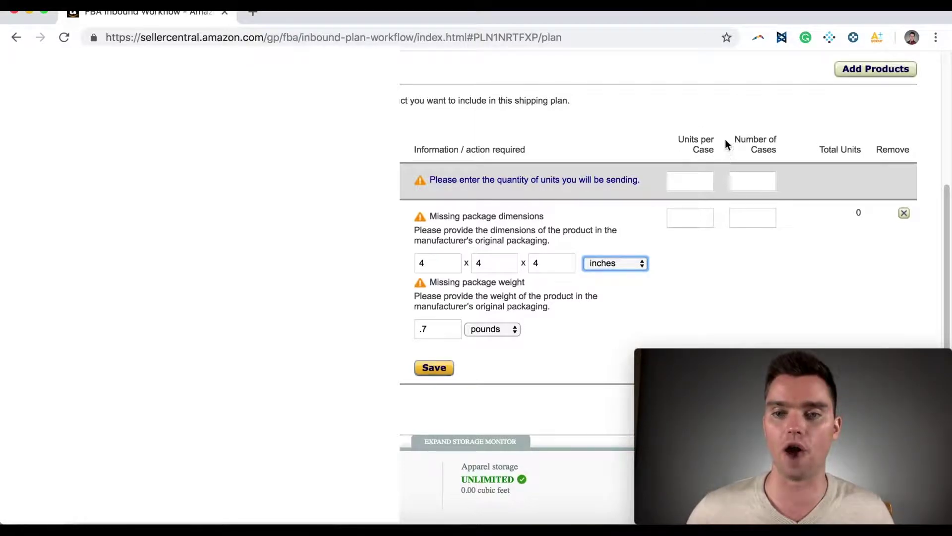
{"action": "left_click", "coordinate": [690, 183]}
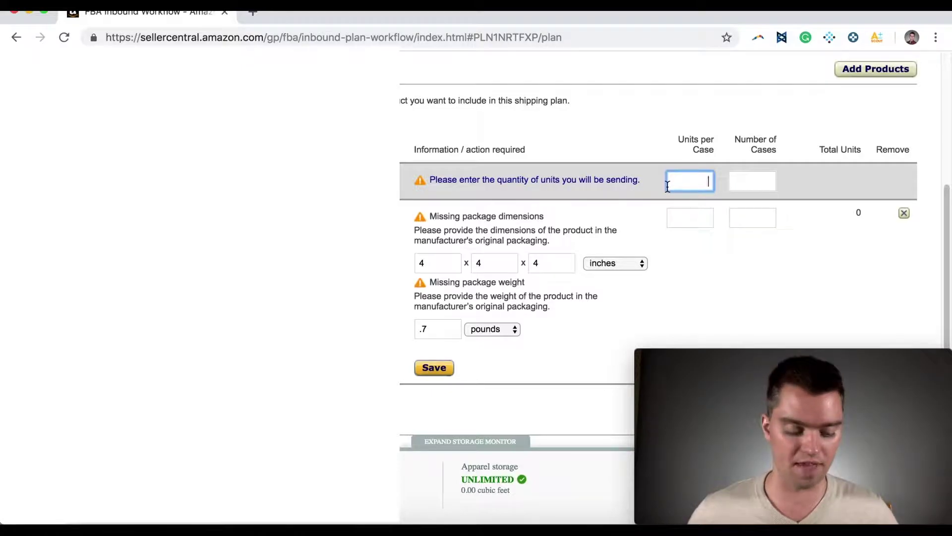
{"action": "type", "text": "15"}
{"action": "left_click", "coordinate": [747, 185]}
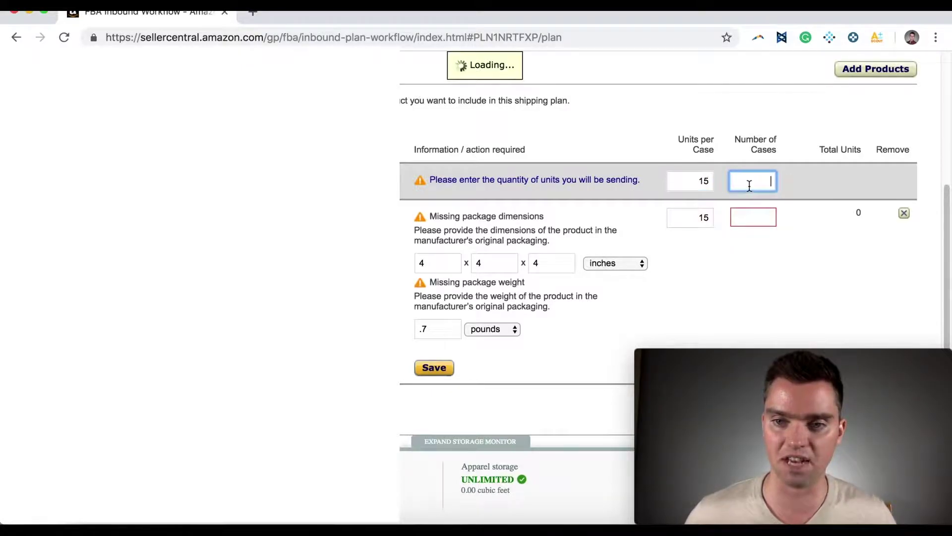
{"action": "type", "text": "40"}
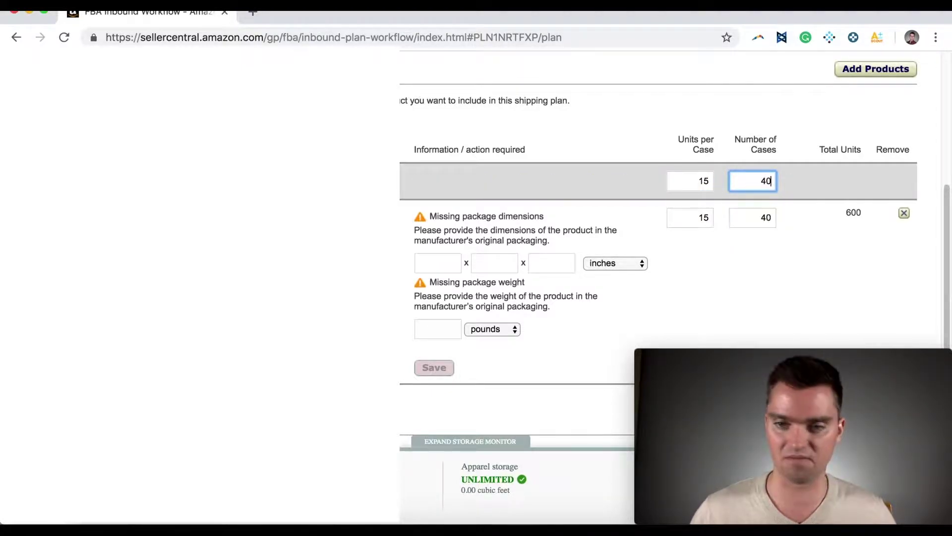
{"action": "left_click", "coordinate": [817, 217]}
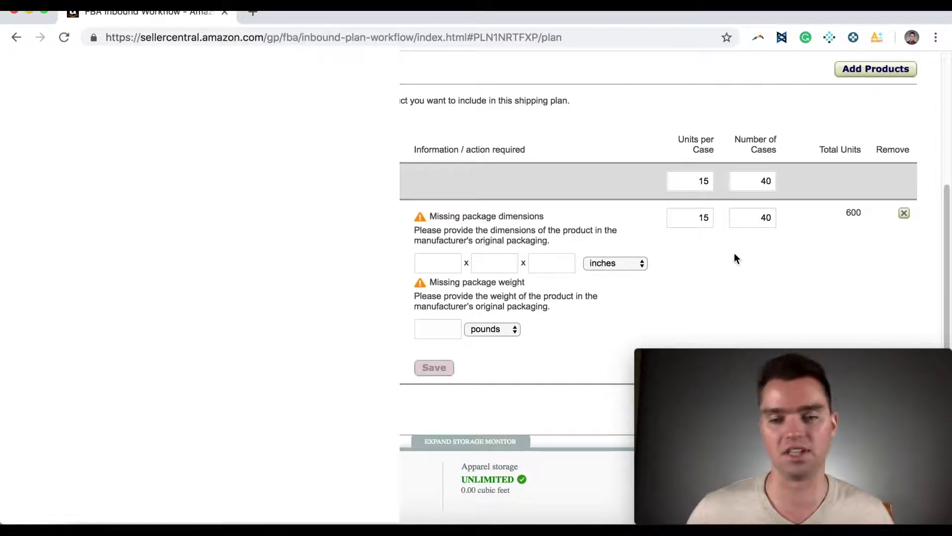
Step: Enter the product's package dimensions as 4 x 4 x 4 inches and its weight as .7 pounds, and save them
{"action": "scroll", "coordinate": [741, 251], "scroll_direction": "down", "scroll_amount": 1}
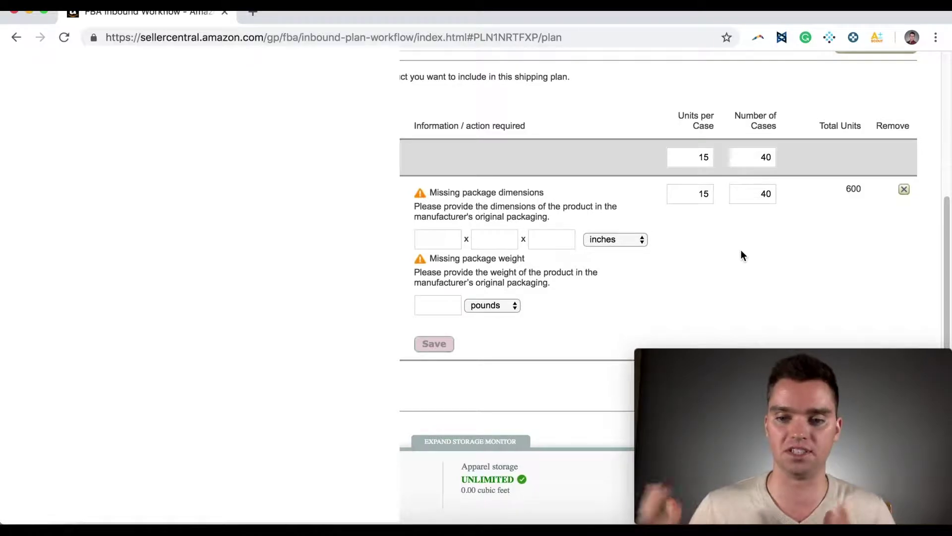
{"action": "scroll", "coordinate": [750, 208], "scroll_direction": "down", "scroll_amount": 2}
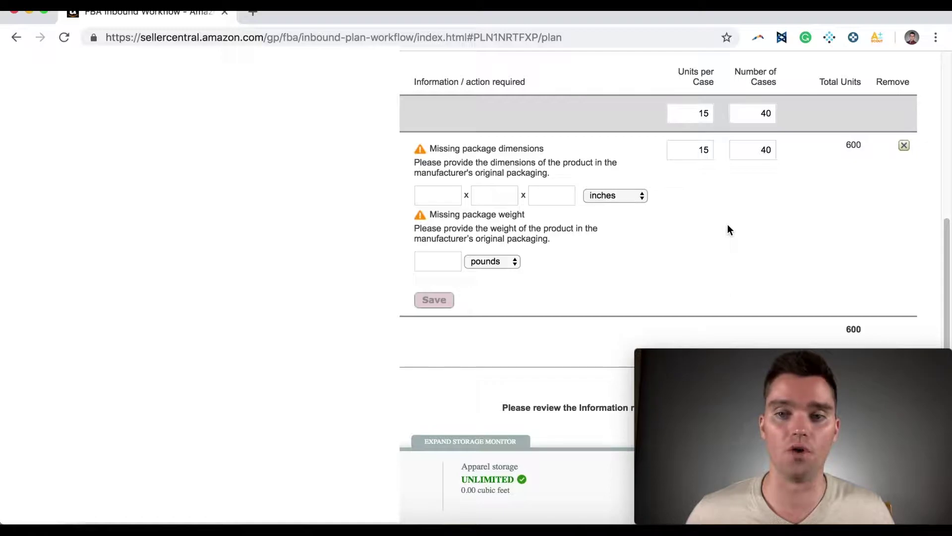
{"action": "scroll", "coordinate": [683, 199], "scroll_direction": "down", "scroll_amount": 2}
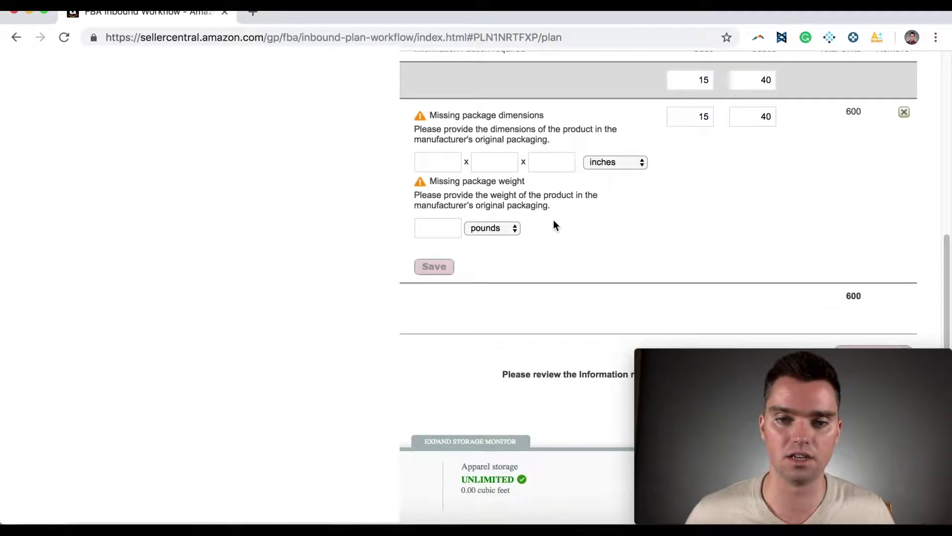
{"action": "left_click", "coordinate": [442, 165]}
{"action": "type", "text": "4"}
{"action": "left_click", "coordinate": [494, 167]}
{"action": "type", "text": "4"}
{"action": "key", "text": "Tab"}
{"action": "type", "text": "4"}
{"action": "left_click", "coordinate": [442, 224]}
{"action": "type", "text": ".7"}
{"action": "left_click", "coordinate": [579, 237]}
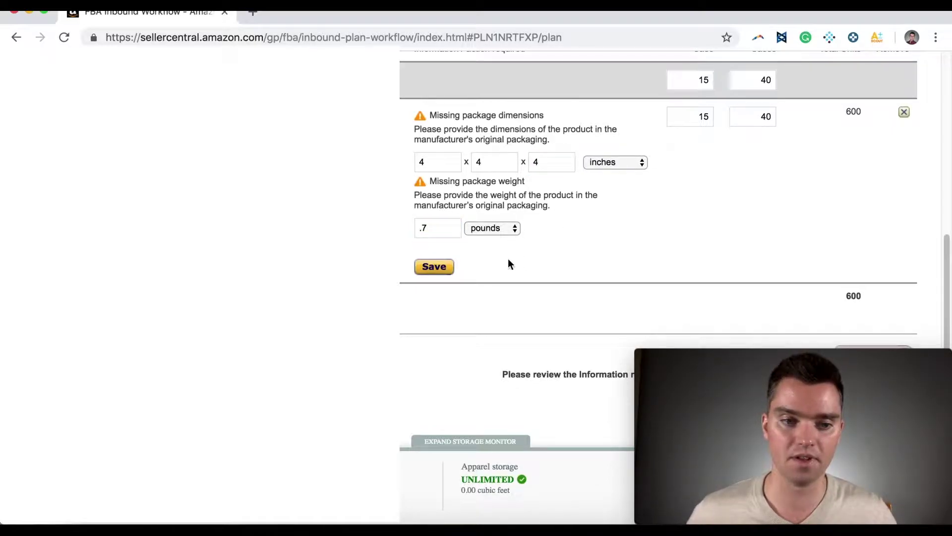
{"action": "left_click", "coordinate": [436, 267]}
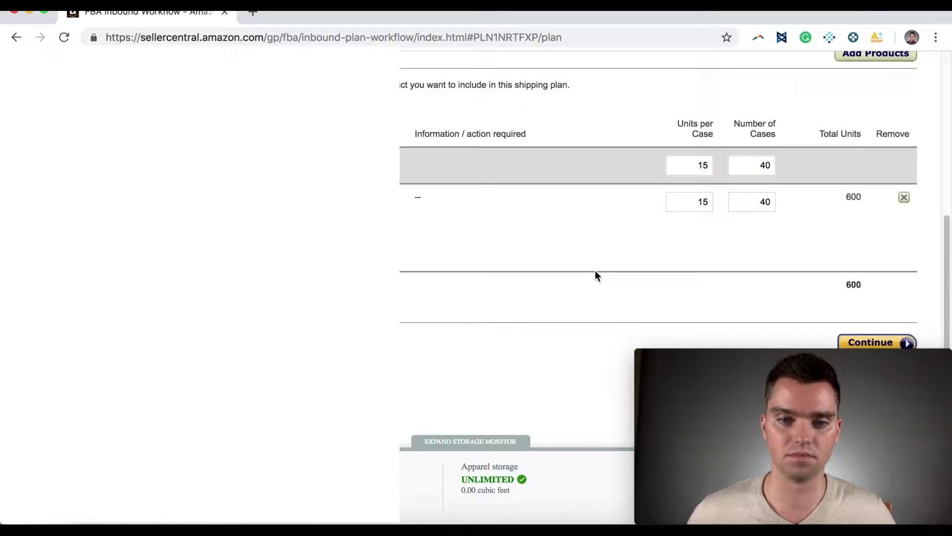
Step: Continue to the product preparation stage and choose Merchant as the one who preps all products
{"action": "scroll", "coordinate": [595, 275], "scroll_direction": "down", "scroll_amount": 2}
{"action": "left_click", "coordinate": [880, 278]}
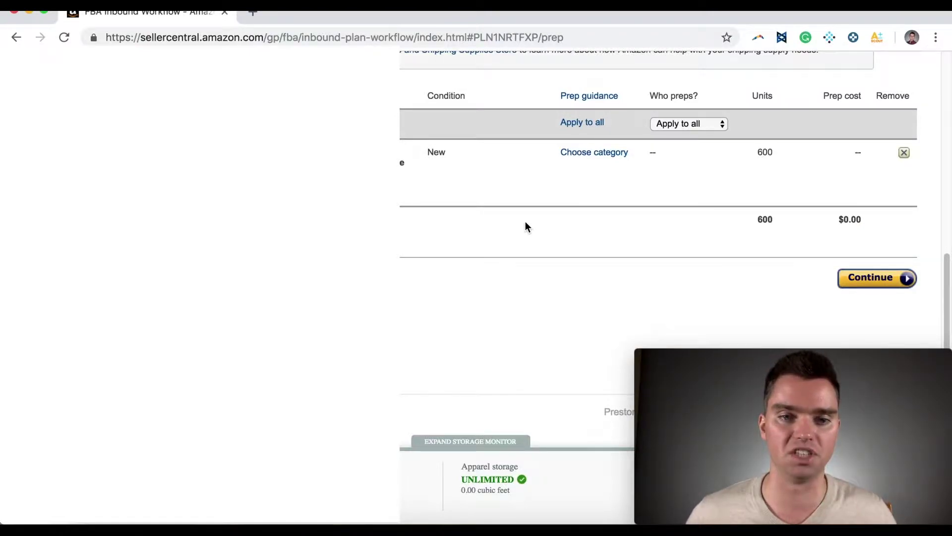
{"action": "scroll", "coordinate": [512, 228], "scroll_direction": "up", "scroll_amount": 1}
{"action": "scroll", "coordinate": [510, 228], "scroll_direction": "up", "scroll_amount": 1}
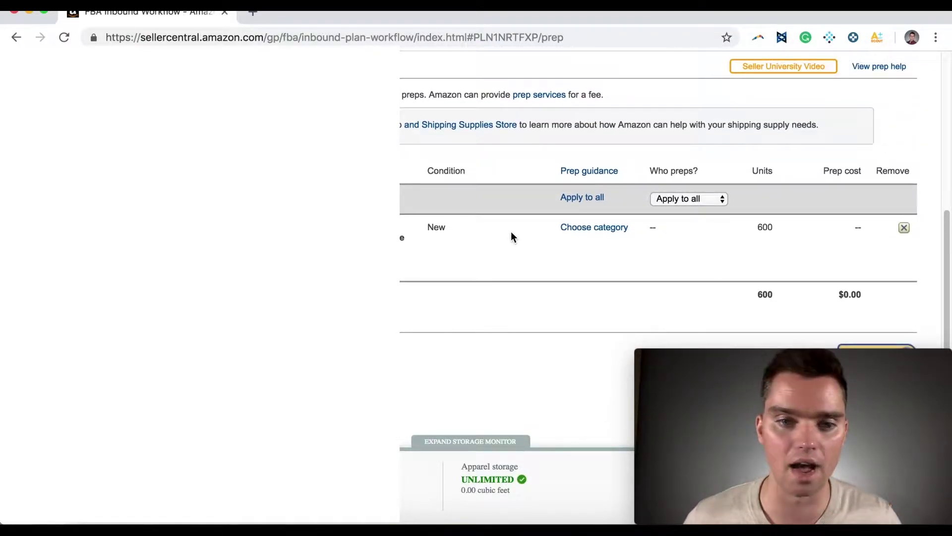
{"action": "scroll", "coordinate": [511, 231], "scroll_direction": "up", "scroll_amount": 1}
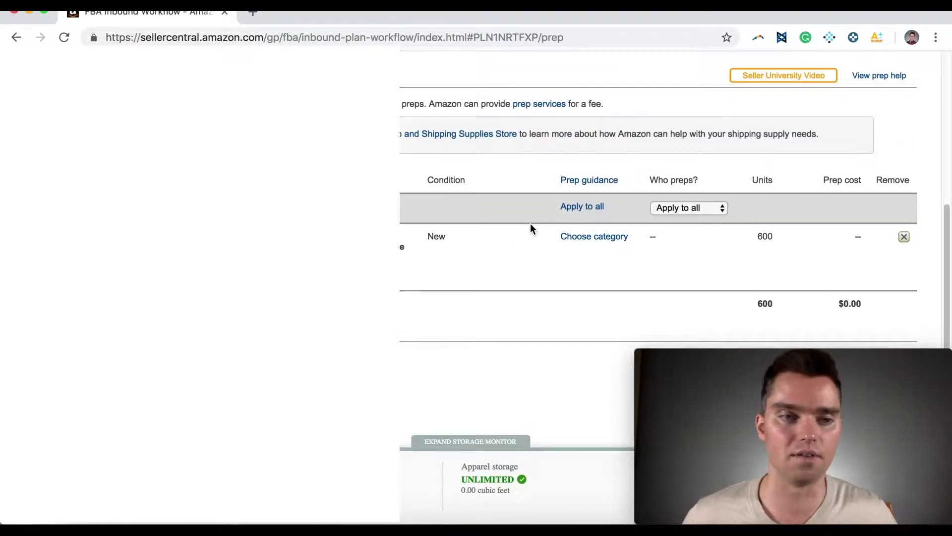
{"action": "scroll", "coordinate": [530, 224], "scroll_direction": "down", "scroll_amount": 1}
{"action": "left_click", "coordinate": [694, 192]}
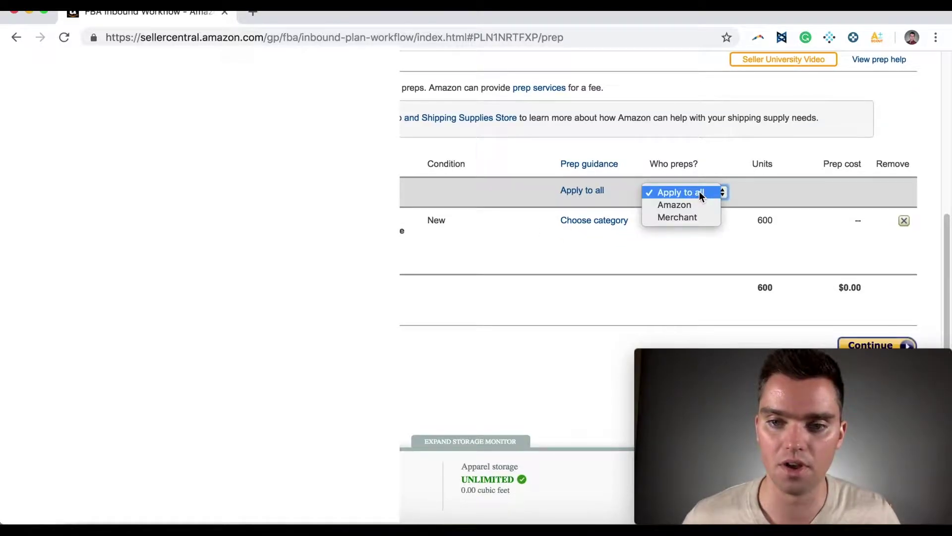
{"action": "left_click", "coordinate": [683, 173]}
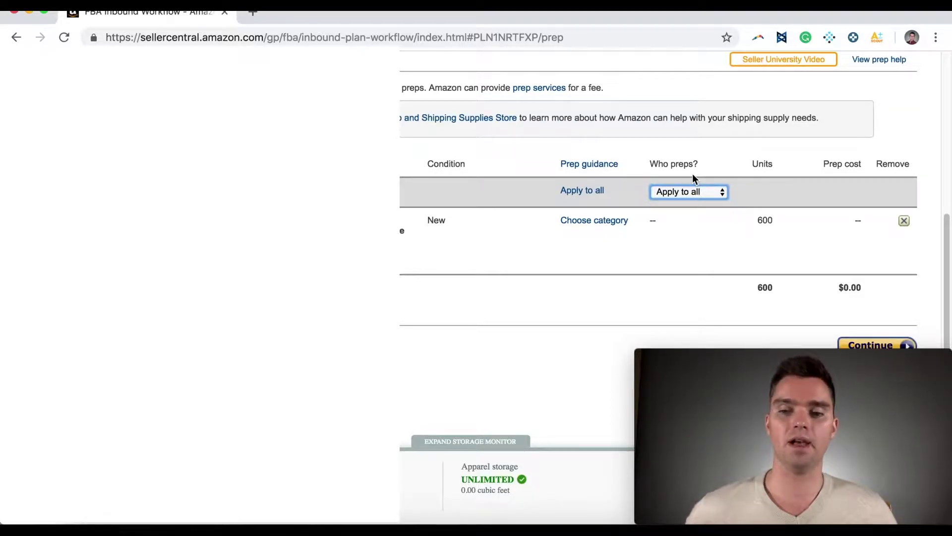
{"action": "left_click", "coordinate": [694, 194]}
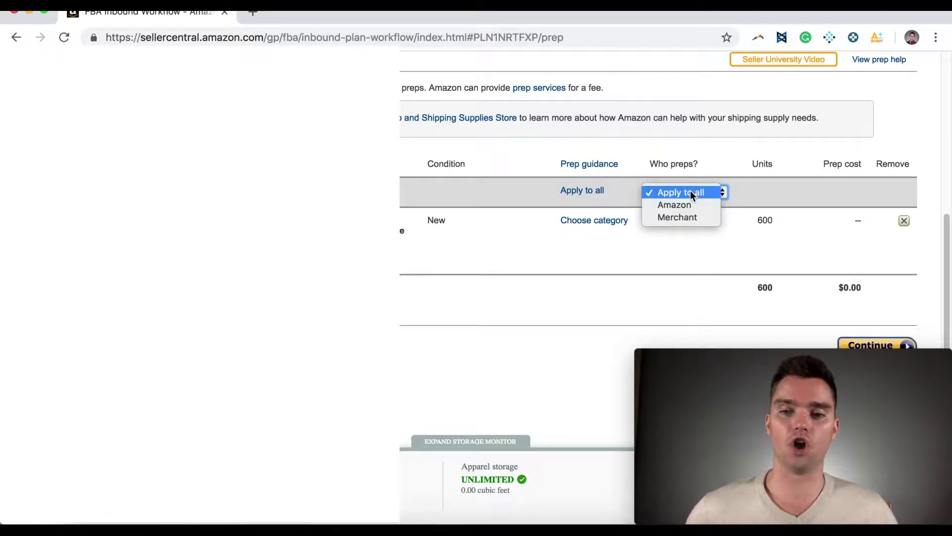
{"action": "left_click", "coordinate": [707, 219]}
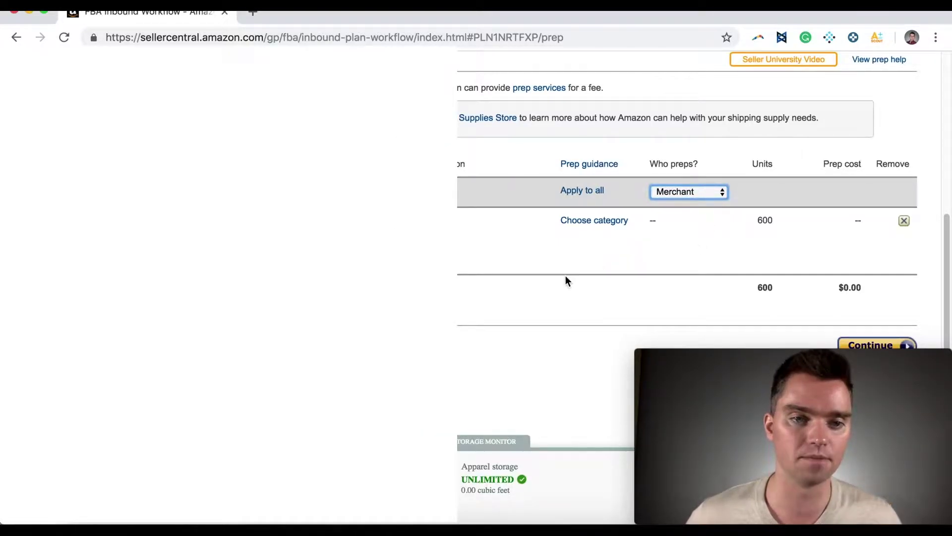
Step: Continue to the labeling stage, choose Merchant as the one who labels all products, and proceed to the shipment preview
{"action": "scroll", "coordinate": [565, 275], "scroll_direction": "down", "scroll_amount": 1}
{"action": "left_click", "coordinate": [889, 326]}
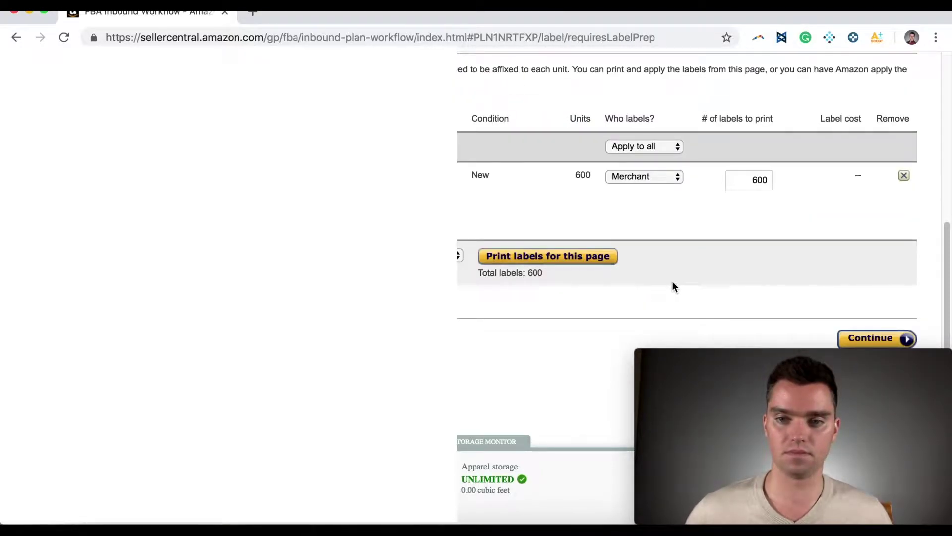
{"action": "left_click", "coordinate": [653, 148]}
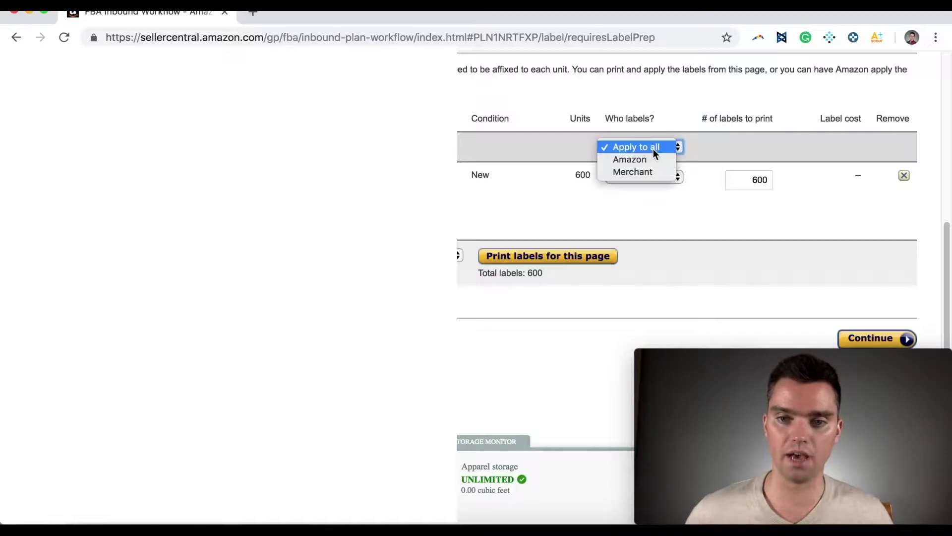
{"action": "left_click", "coordinate": [652, 169]}
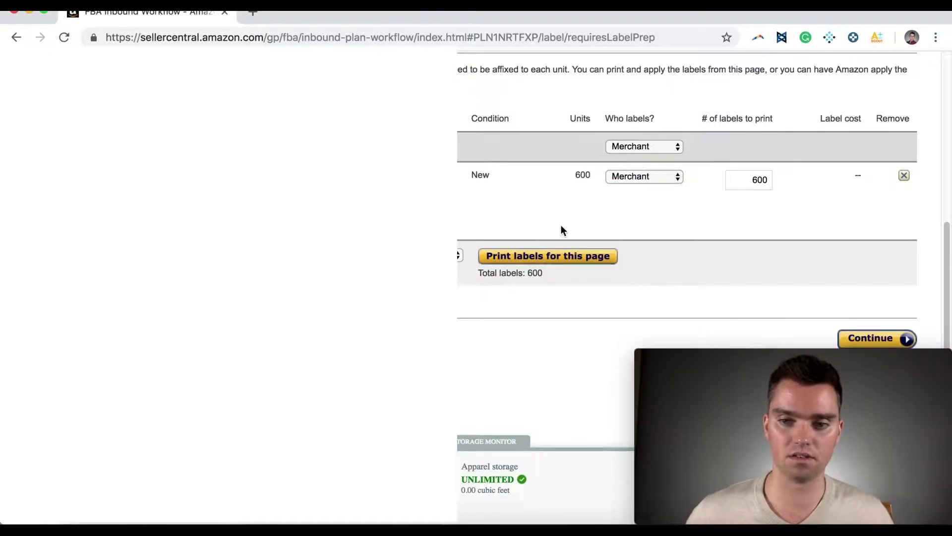
{"action": "left_click", "coordinate": [859, 332]}
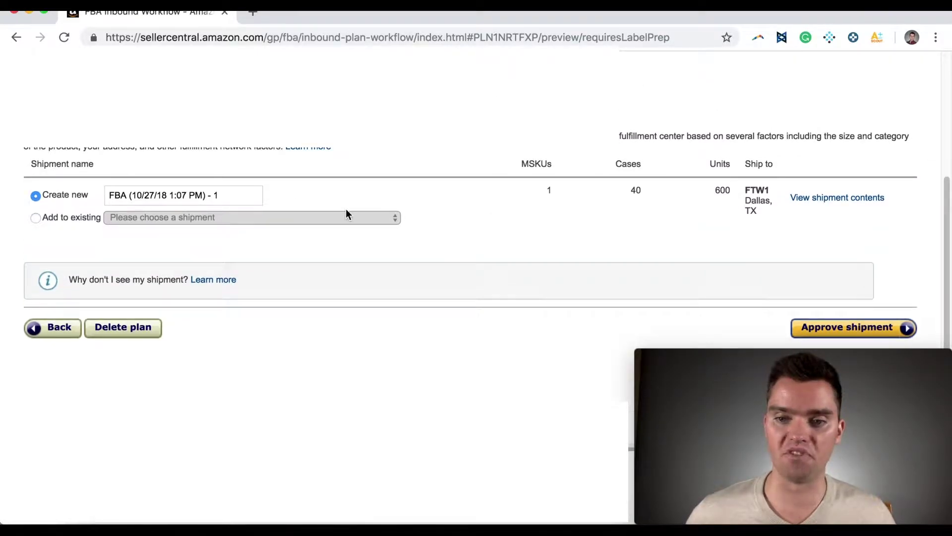
Step: Name the new shipment "Foot Pads 1" in place of the default name
{"action": "left_click", "coordinate": [238, 193]}
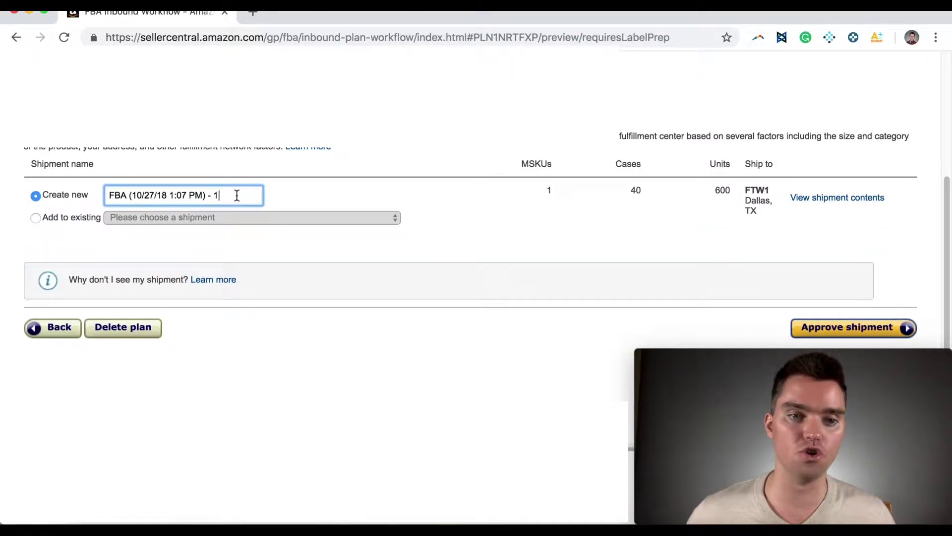
{"action": "left_click_drag", "start_coordinate": [218, 195], "coordinate": [111, 193]}
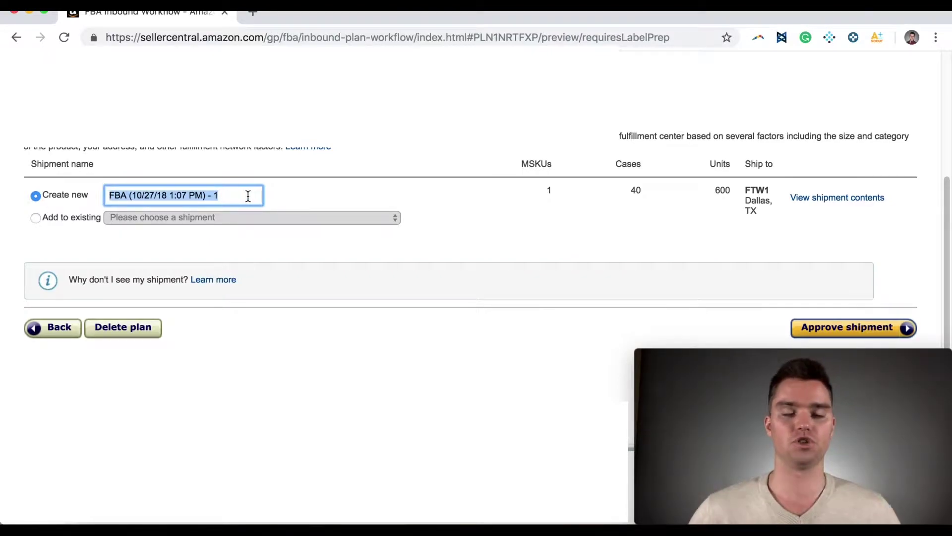
{"action": "type", "text": "R"}
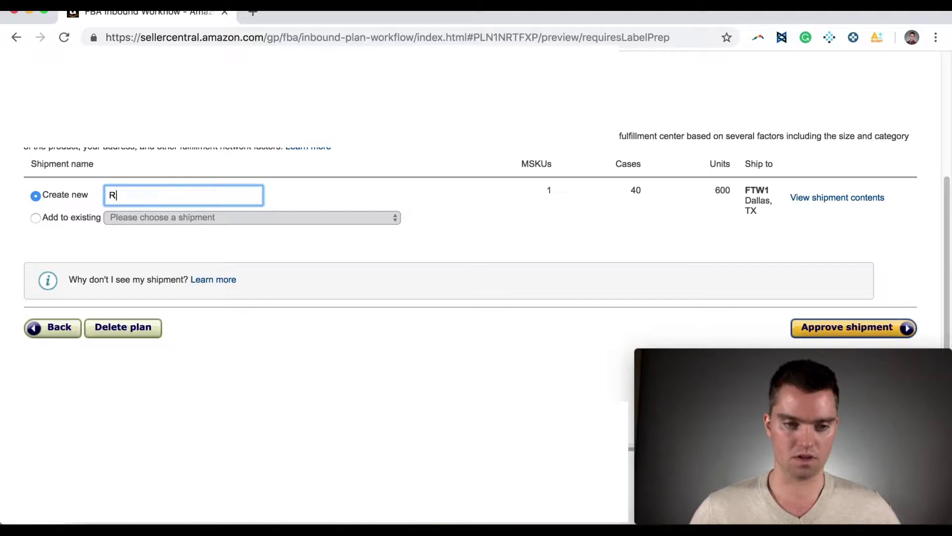
{"action": "key", "text": "BackSpace"}
{"action": "type", "text": "Foot Pad"}
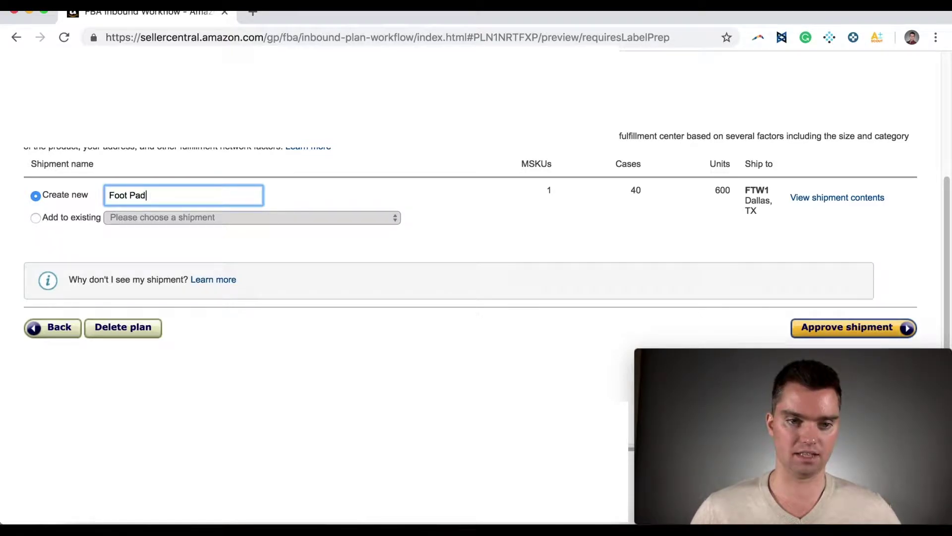
{"action": "type", "text": "s 1"}
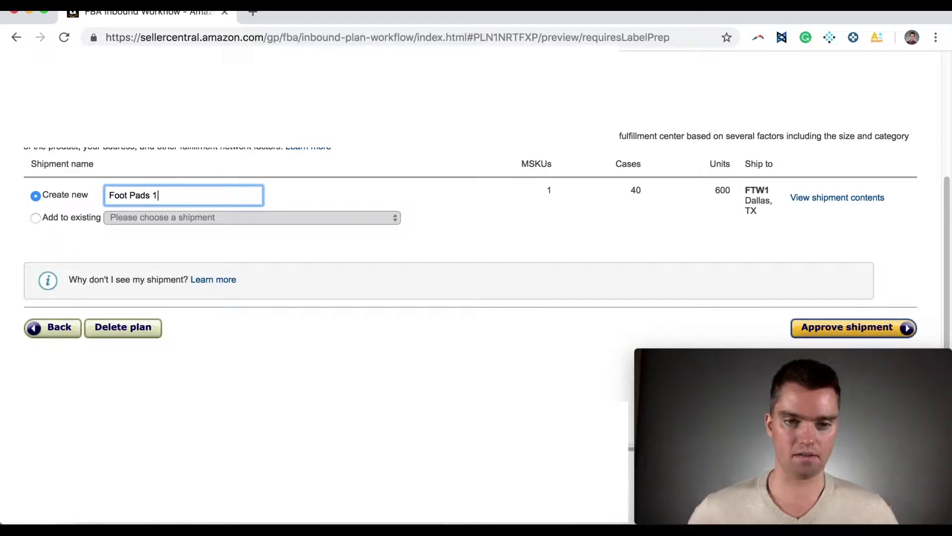
{"action": "left_click", "coordinate": [452, 215]}
{"action": "scroll", "coordinate": [567, 219], "scroll_direction": "down", "scroll_amount": 1}
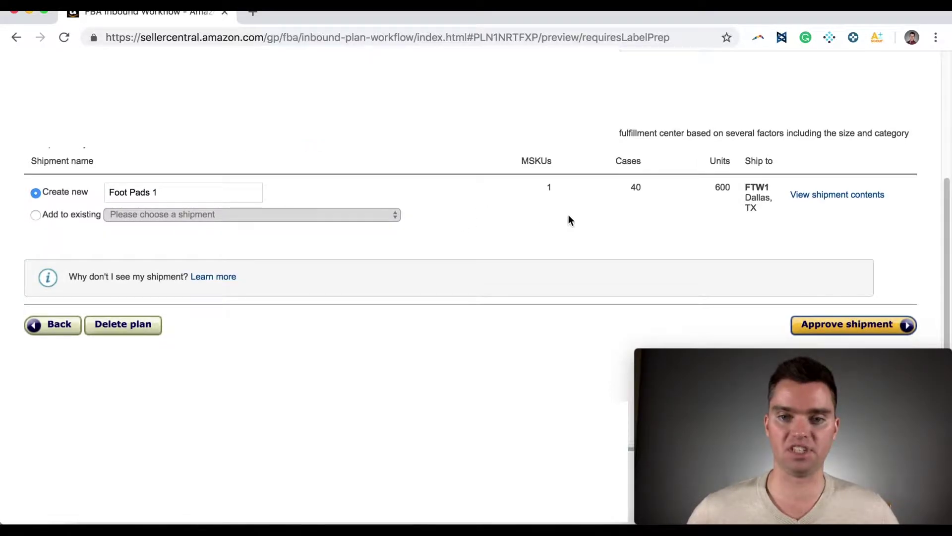
{"action": "triple_click", "coordinate": [749, 201]}
{"action": "left_click", "coordinate": [756, 211]}
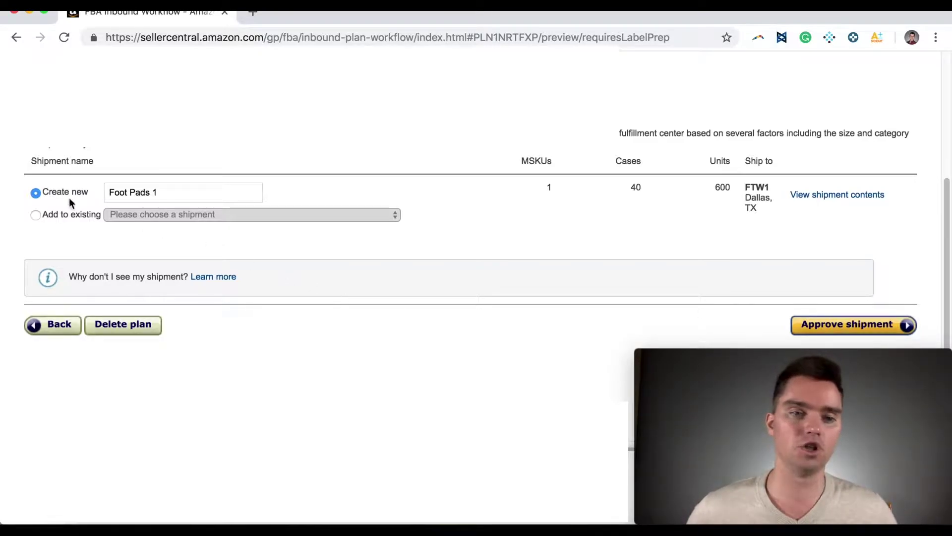
{"action": "left_click", "coordinate": [157, 194]}
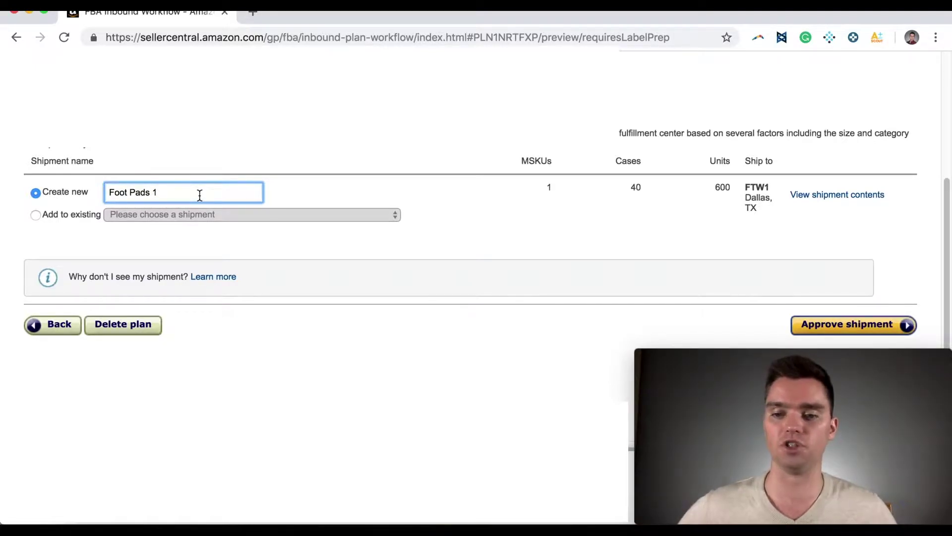
Step: Approve the shipment and start working on it from the plan's shipment list
{"action": "left_click", "coordinate": [847, 326]}
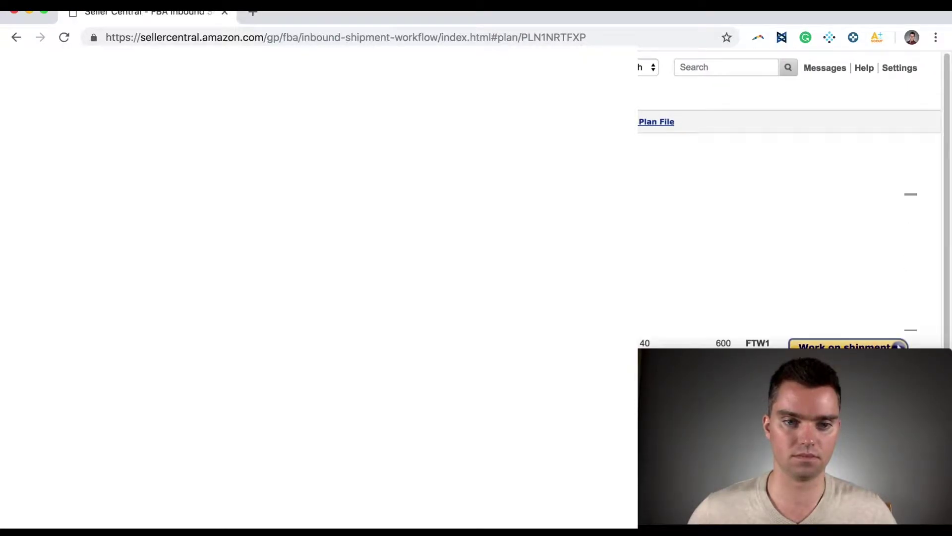
{"action": "scroll", "coordinate": [789, 199], "scroll_direction": "down", "scroll_amount": 1}
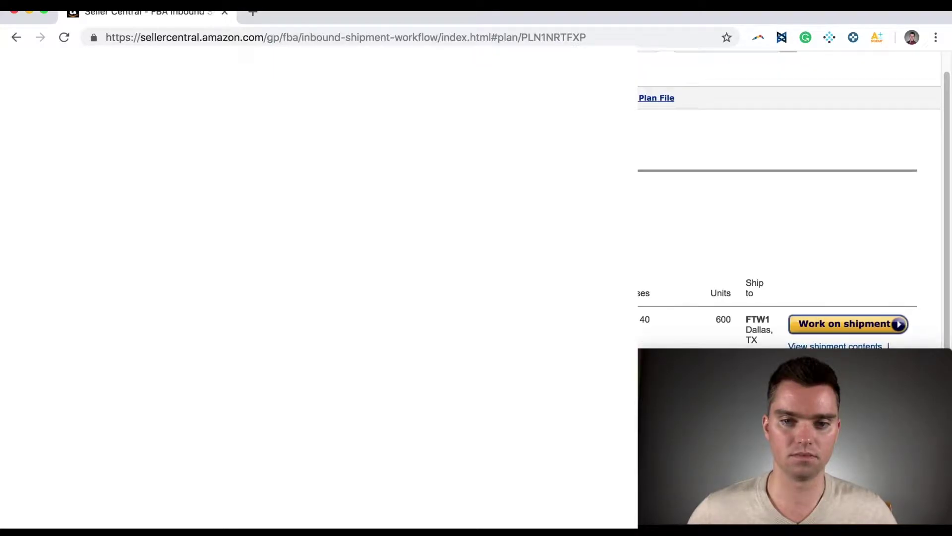
{"action": "scroll", "coordinate": [794, 198], "scroll_direction": "down", "scroll_amount": 3}
{"action": "scroll", "coordinate": [793, 198], "scroll_direction": "up", "scroll_amount": 1}
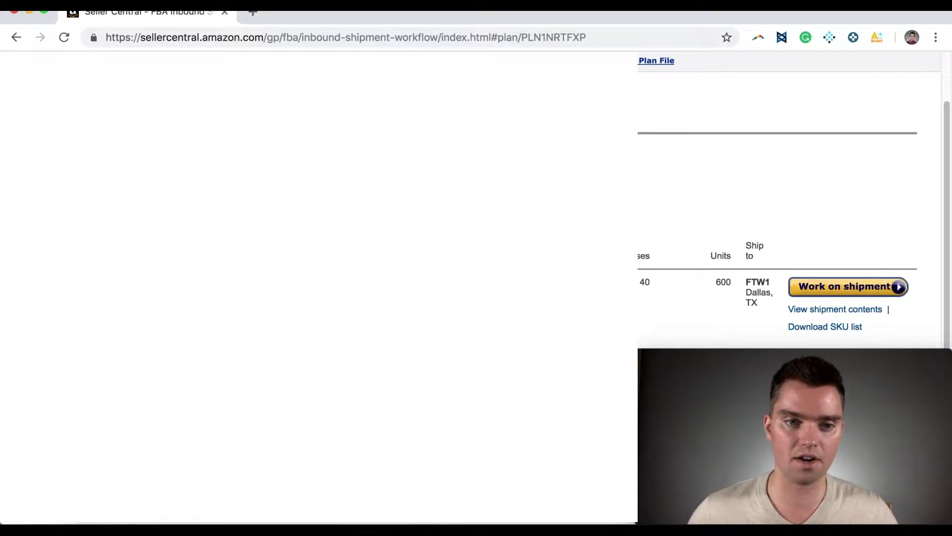
{"action": "scroll", "coordinate": [471, 287], "scroll_direction": "down", "scroll_amount": 2}
{"action": "scroll", "coordinate": [471, 286], "scroll_direction": "up", "scroll_amount": 3}
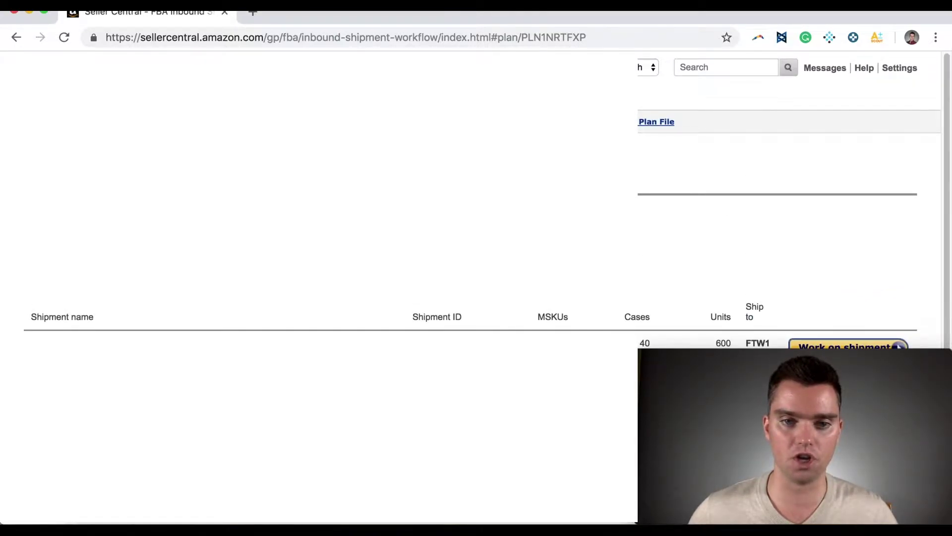
{"action": "left_click", "coordinate": [825, 304]}
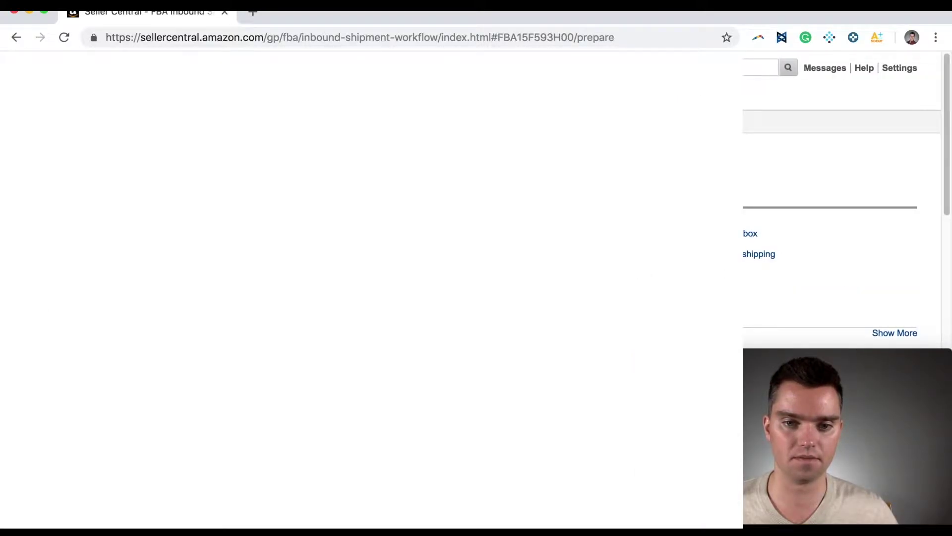
Step: Review the shipment contents and shipping service sections, including the choices for a non-partnered carrier
{"action": "scroll", "coordinate": [471, 287], "scroll_direction": "down", "scroll_amount": 5}
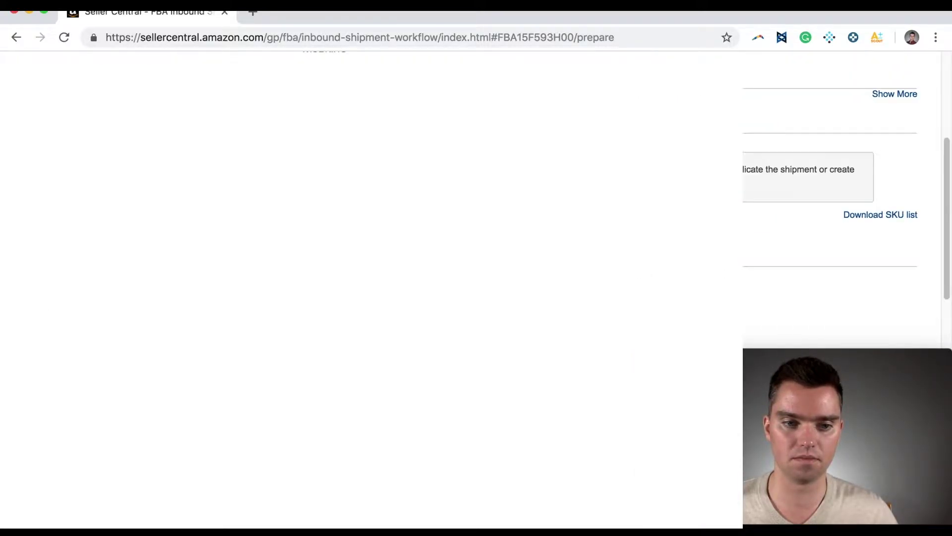
{"action": "scroll", "coordinate": [471, 288], "scroll_direction": "down", "scroll_amount": 3}
{"action": "scroll", "coordinate": [472, 288], "scroll_direction": "up", "scroll_amount": 7}
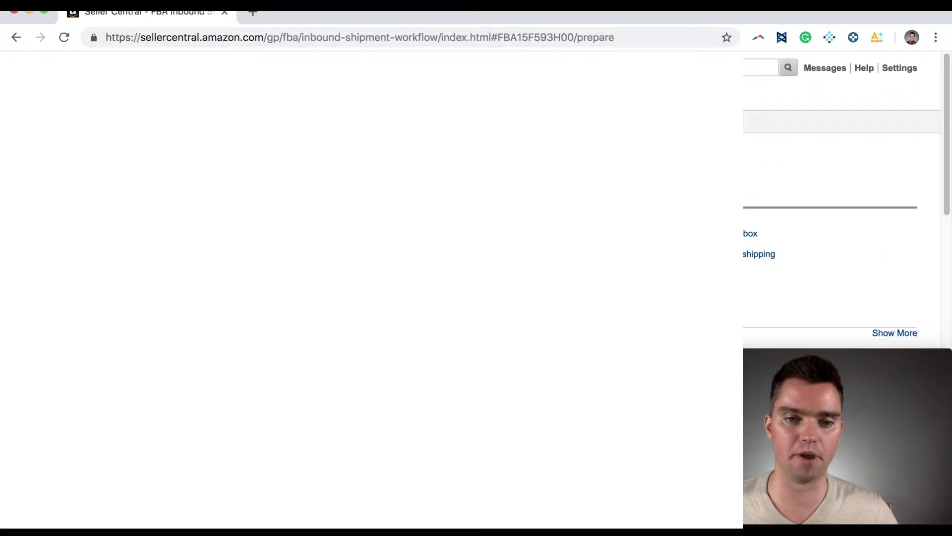
{"action": "scroll", "coordinate": [471, 287], "scroll_direction": "down", "scroll_amount": 4}
{"action": "scroll", "coordinate": [843, 199], "scroll_direction": "down", "scroll_amount": 3}
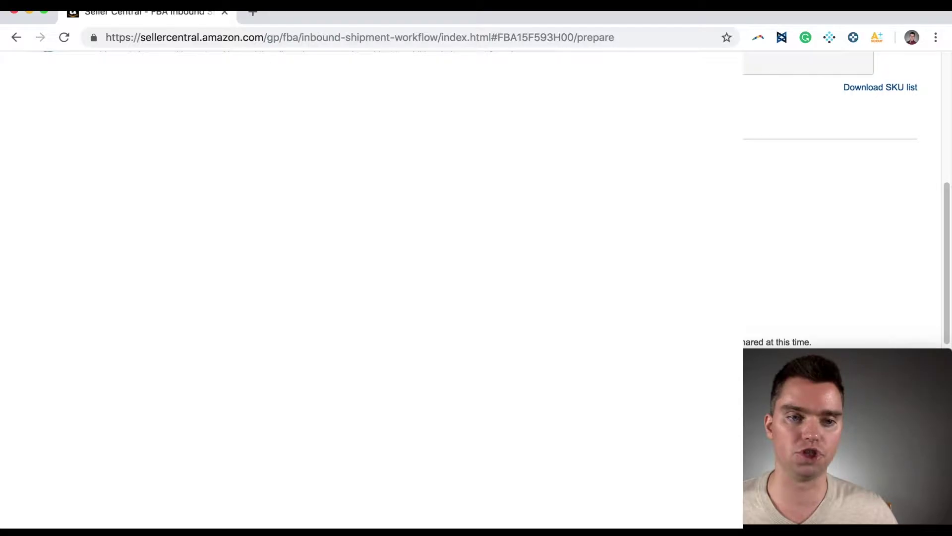
{"action": "scroll", "coordinate": [182, 188], "scroll_direction": "down", "scroll_amount": 1}
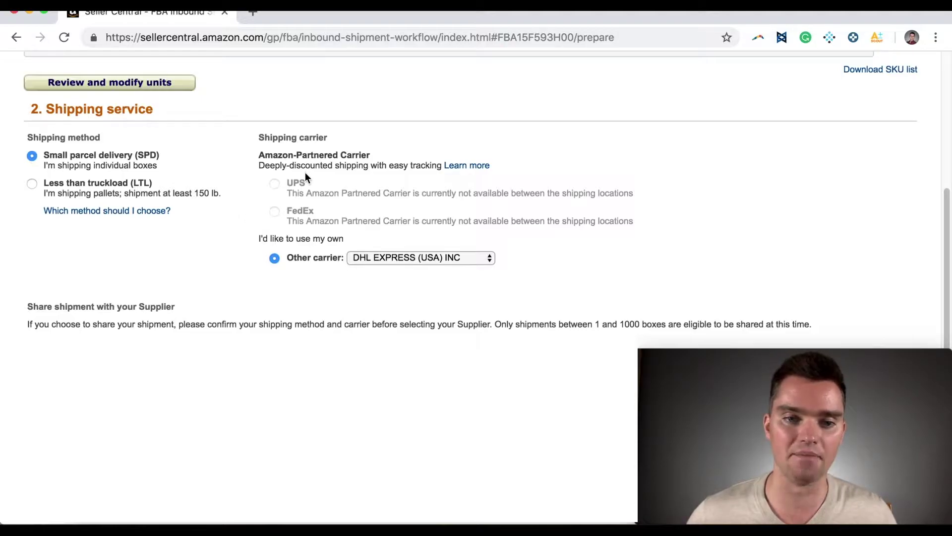
{"action": "scroll", "coordinate": [305, 172], "scroll_direction": "down", "scroll_amount": 2}
{"action": "left_click", "coordinate": [415, 215]}
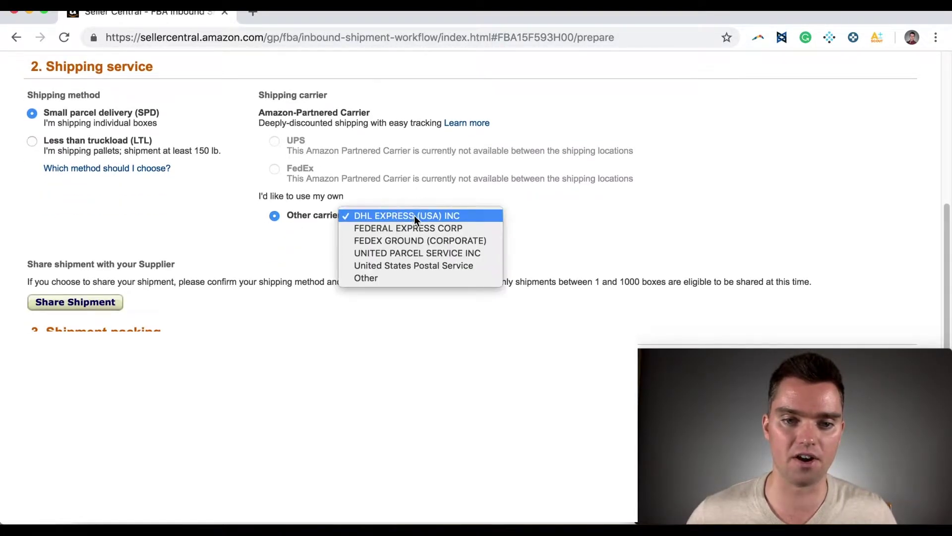
{"action": "scroll", "coordinate": [199, 243], "scroll_direction": "up", "scroll_amount": 5}
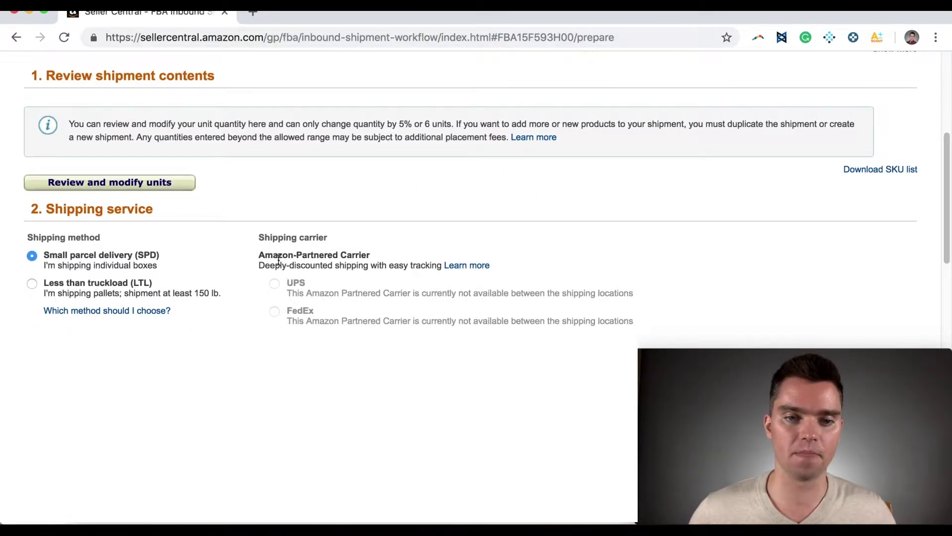
{"action": "scroll", "coordinate": [172, 321], "scroll_direction": "down", "scroll_amount": 1}
{"action": "scroll", "coordinate": [172, 322], "scroll_direction": "down", "scroll_amount": 10}
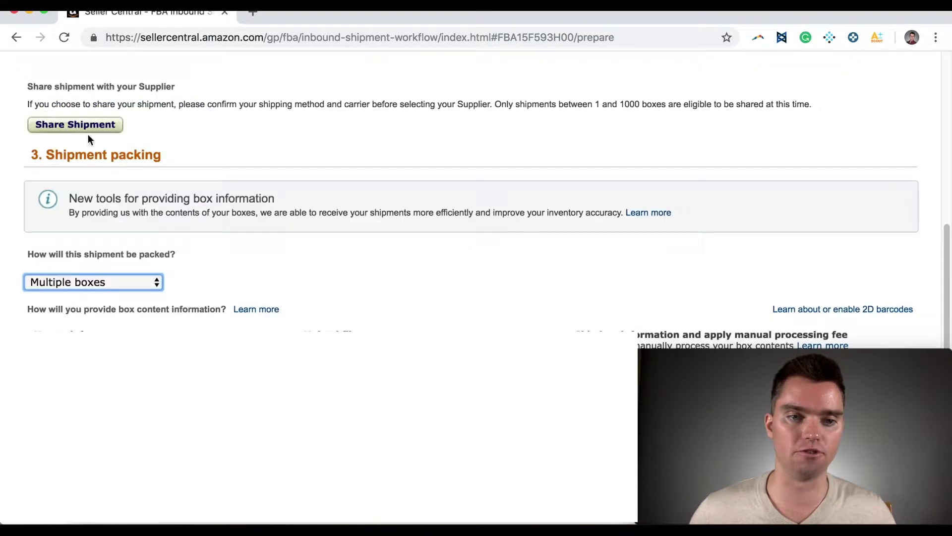
Step: Choose Multiple boxes as the way the shipment will be packed
{"action": "scroll", "coordinate": [278, 296], "scroll_direction": "down", "scroll_amount": 1}
{"action": "left_click", "coordinate": [137, 261]}
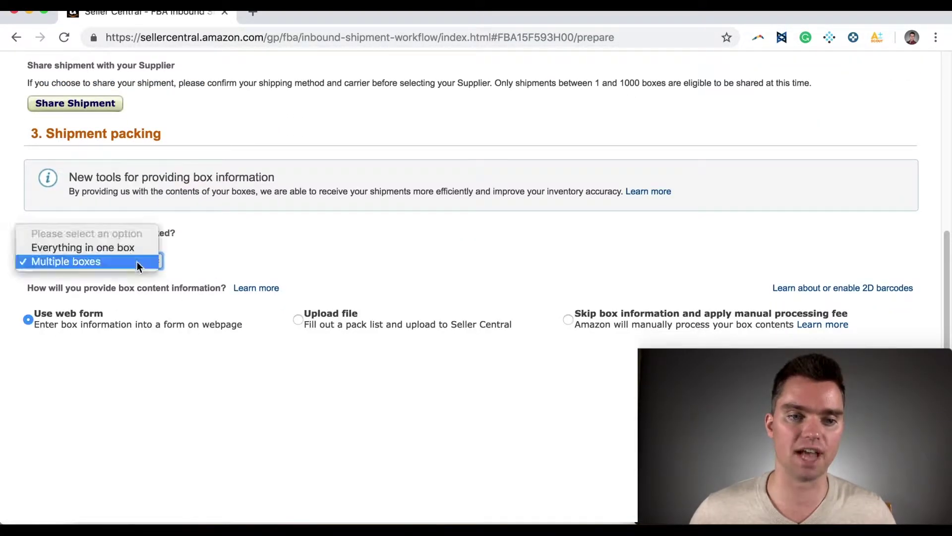
{"action": "left_click", "coordinate": [136, 258]}
{"action": "left_click", "coordinate": [271, 254]}
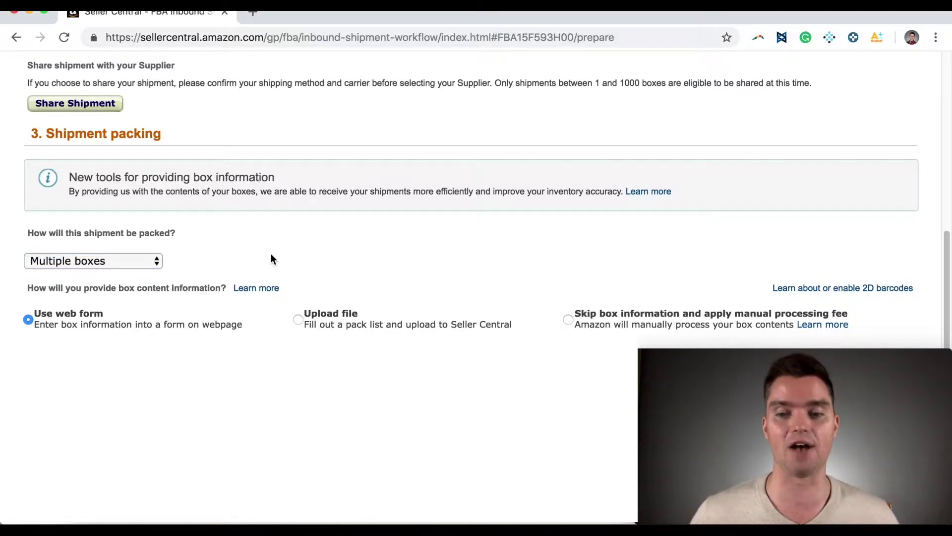
Step: Set the box configuration to 40 units per box and 15 boxes in the box content web form
{"action": "scroll", "coordinate": [273, 278], "scroll_direction": "down", "scroll_amount": 3}
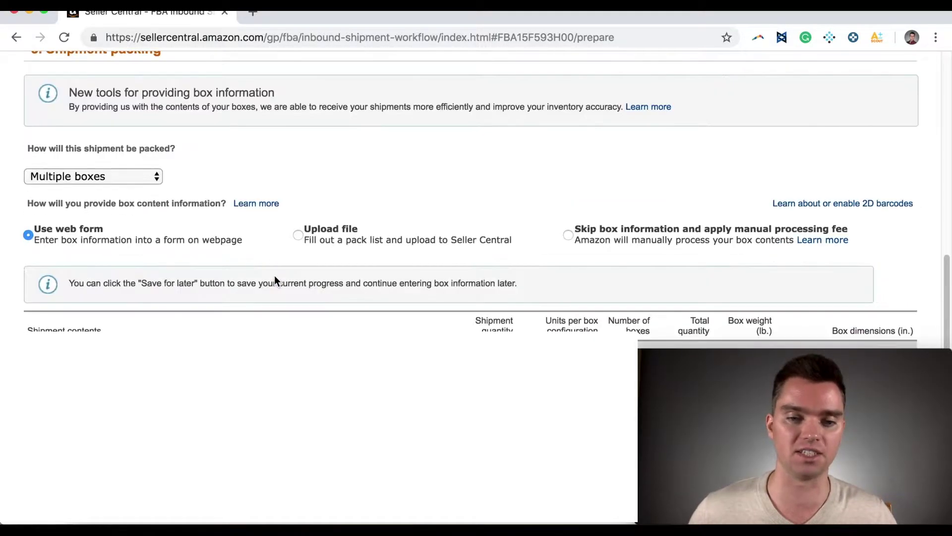
{"action": "scroll", "coordinate": [275, 276], "scroll_direction": "down", "scroll_amount": 3}
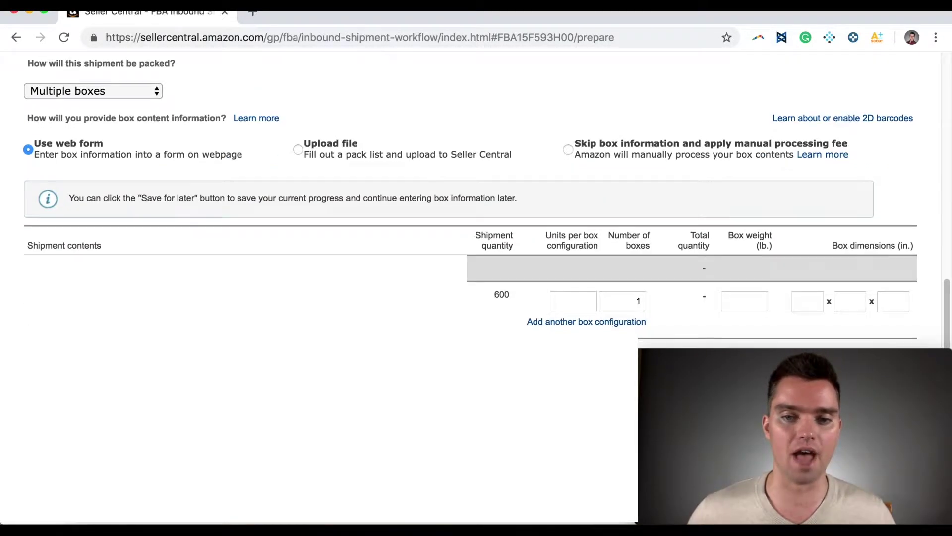
{"action": "scroll", "coordinate": [487, 308], "scroll_direction": "down", "scroll_amount": 1}
{"action": "left_click", "coordinate": [577, 278]}
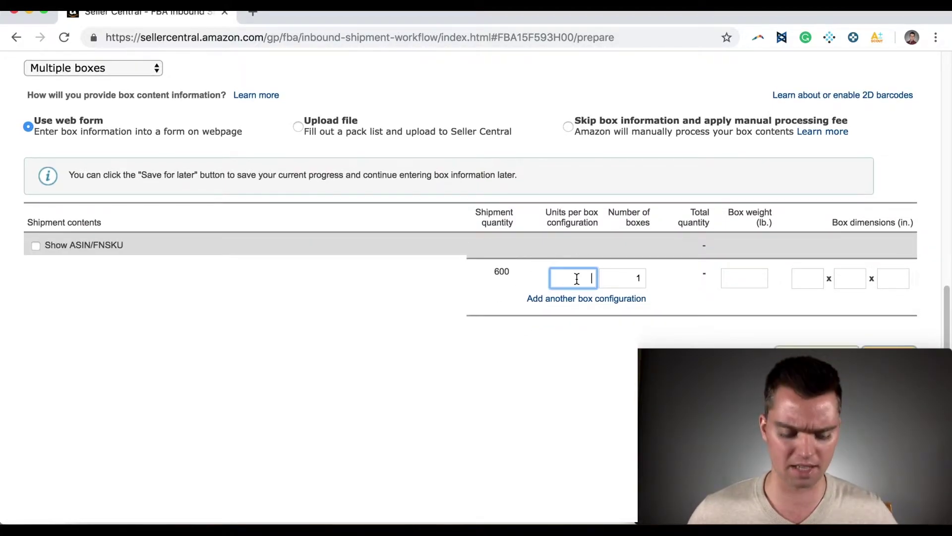
{"action": "type", "text": "15"}
{"action": "key", "text": "Tab"}
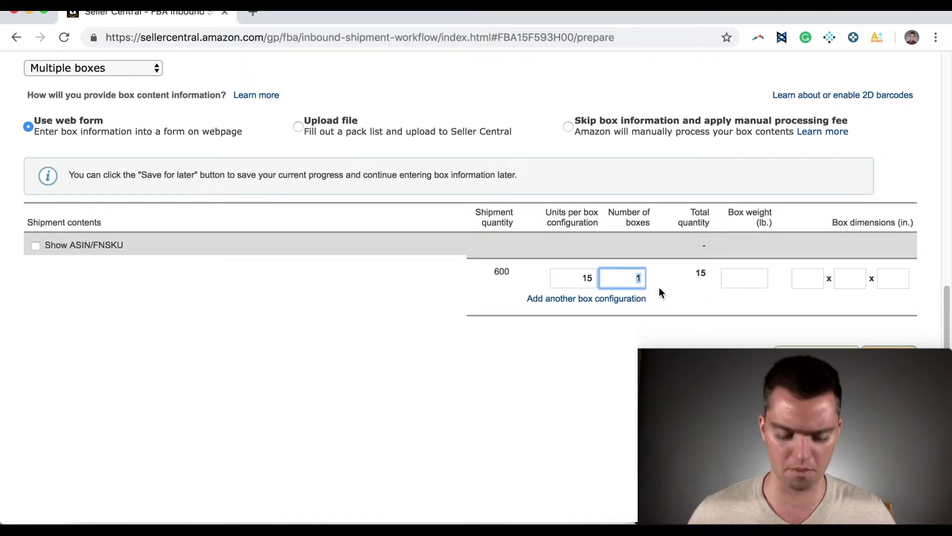
{"action": "key", "text": "shift+Tab"}
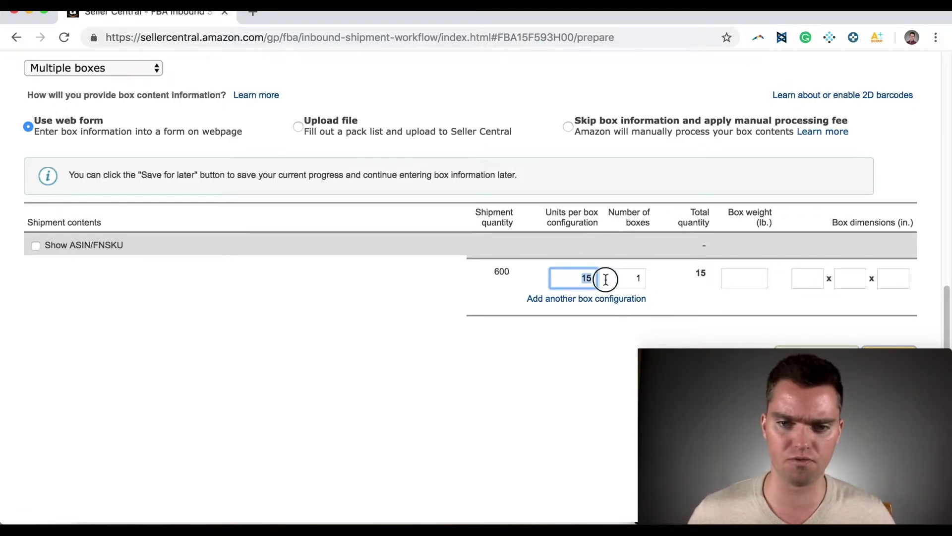
{"action": "type", "text": "40"}
{"action": "double_click", "coordinate": [621, 277]}
{"action": "type", "text": "15"}
{"action": "left_click", "coordinate": [716, 297]}
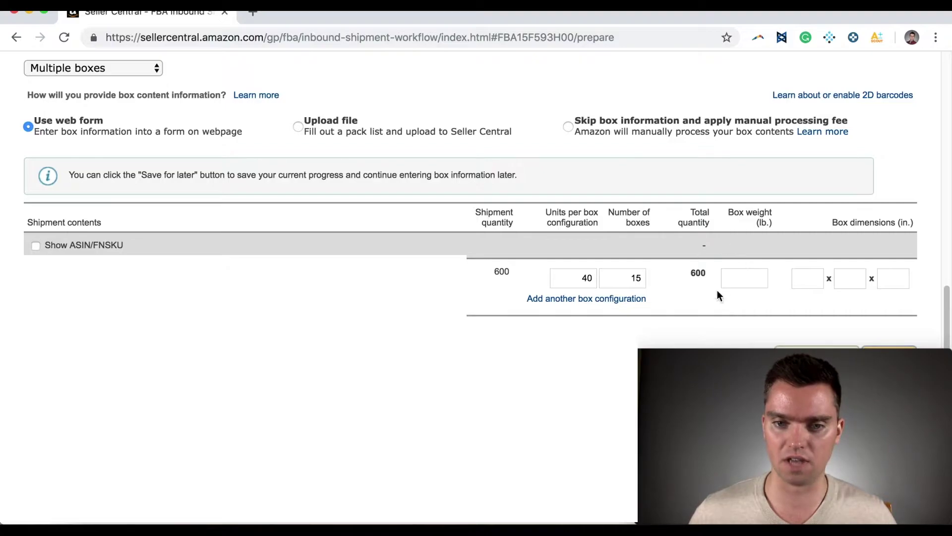
Step: Enter a box weight of 30 lb and box dimensions of 4 x 4 x 4 inches
{"action": "left_click", "coordinate": [740, 269]}
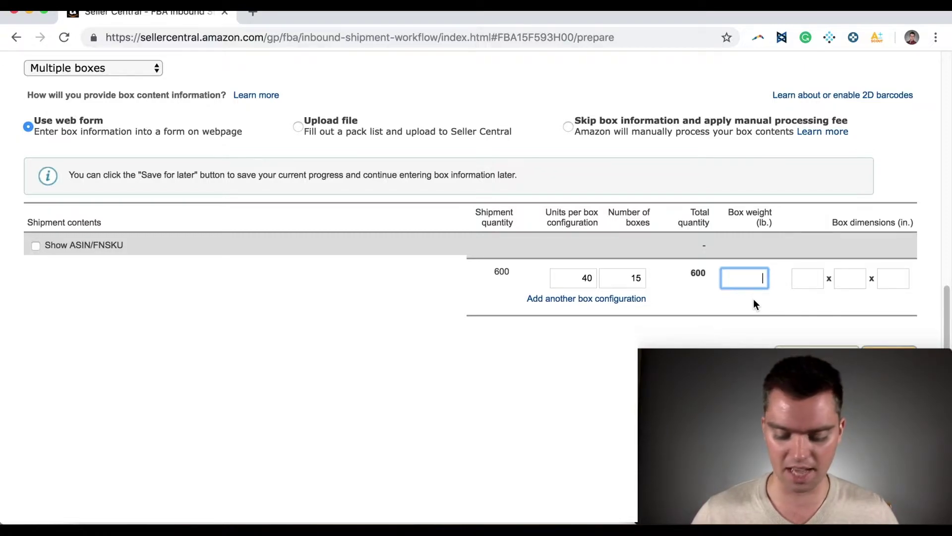
{"action": "type", "text": "30"}
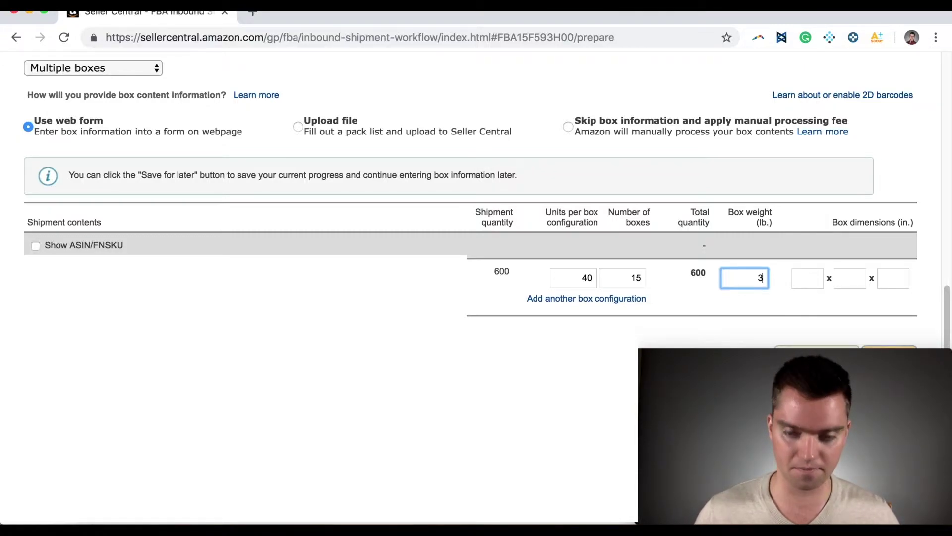
{"action": "left_click", "coordinate": [794, 283]}
{"action": "type", "text": "4"}
{"action": "key", "text": "Tab"}
{"action": "type", "text": "4"}
{"action": "left_click", "coordinate": [896, 283]}
{"action": "type", "text": "4"}
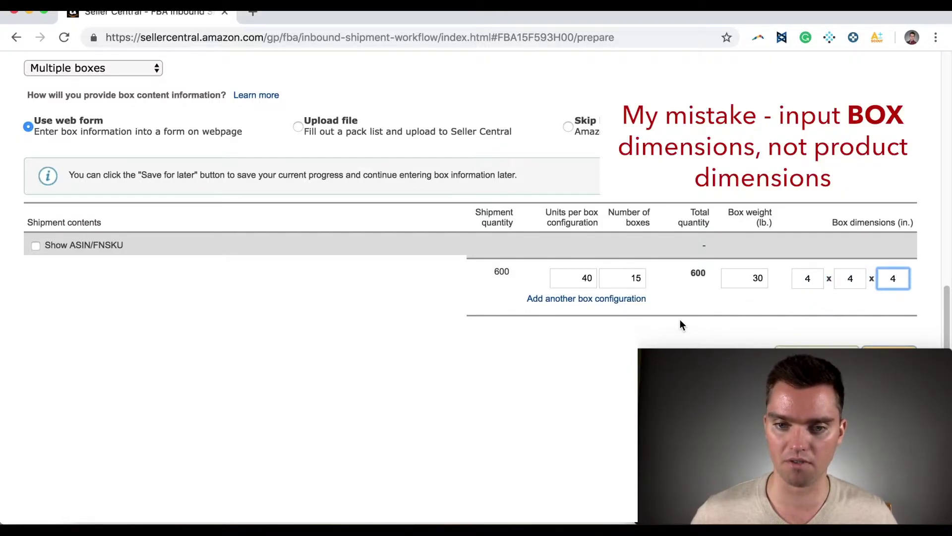
Step: Submit the box content information for the shipment
{"action": "scroll", "coordinate": [680, 320], "scroll_direction": "down", "scroll_amount": 1}
{"action": "scroll", "coordinate": [921, 330], "scroll_direction": "down", "scroll_amount": 1}
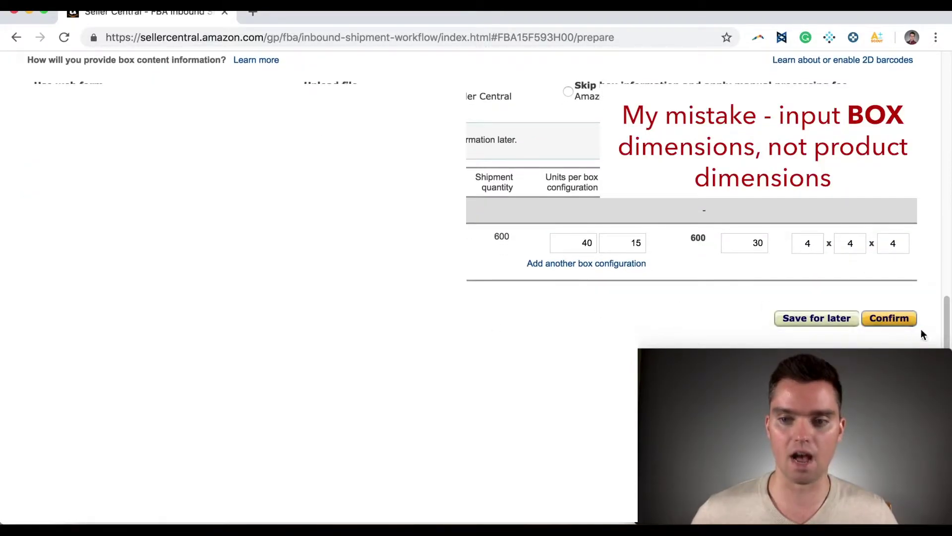
{"action": "left_click", "coordinate": [897, 320]}
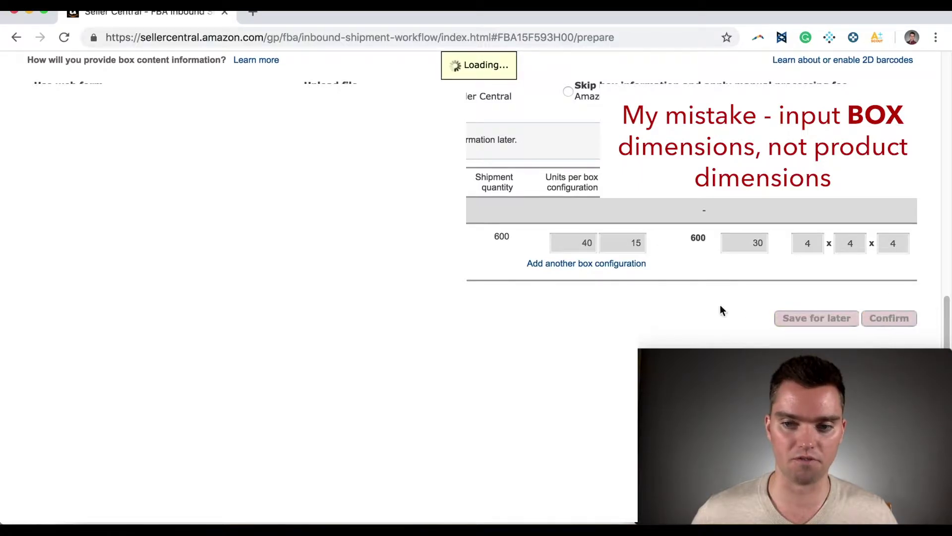
Step: Review the Shipping labels section, including the box label paper type and the packing and labeling instructions
{"action": "scroll", "coordinate": [476, 288], "scroll_direction": "down", "scroll_amount": 3}
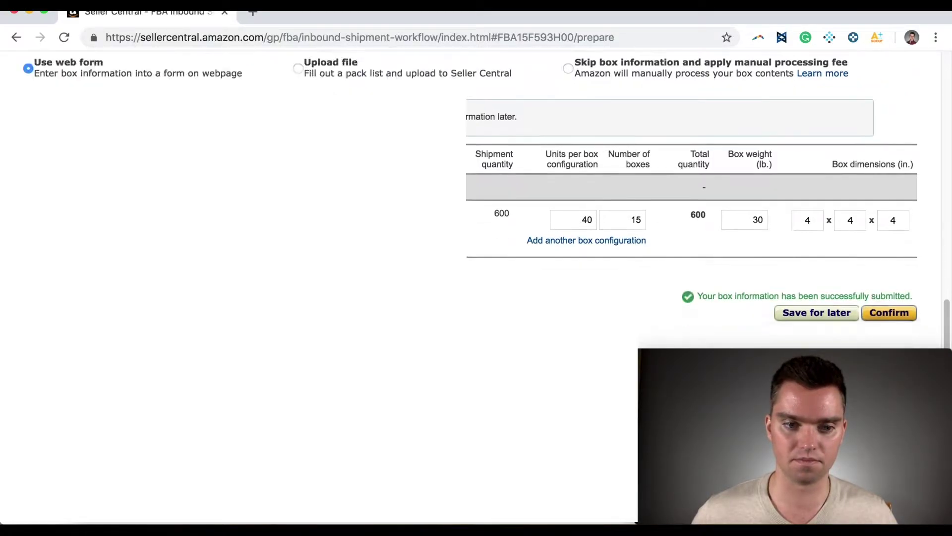
{"action": "scroll", "coordinate": [476, 199], "scroll_direction": "down", "scroll_amount": 1}
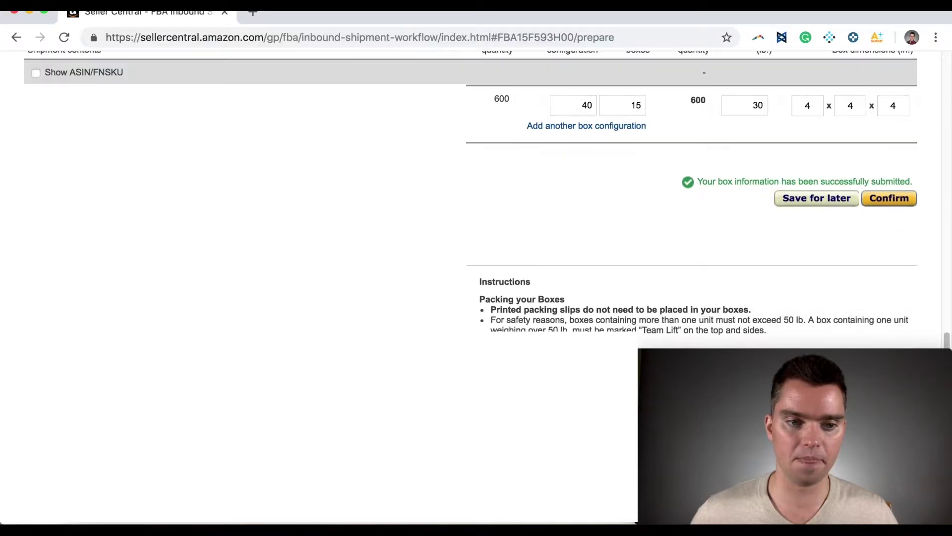
{"action": "scroll", "coordinate": [743, 169], "scroll_direction": "up", "scroll_amount": 1}
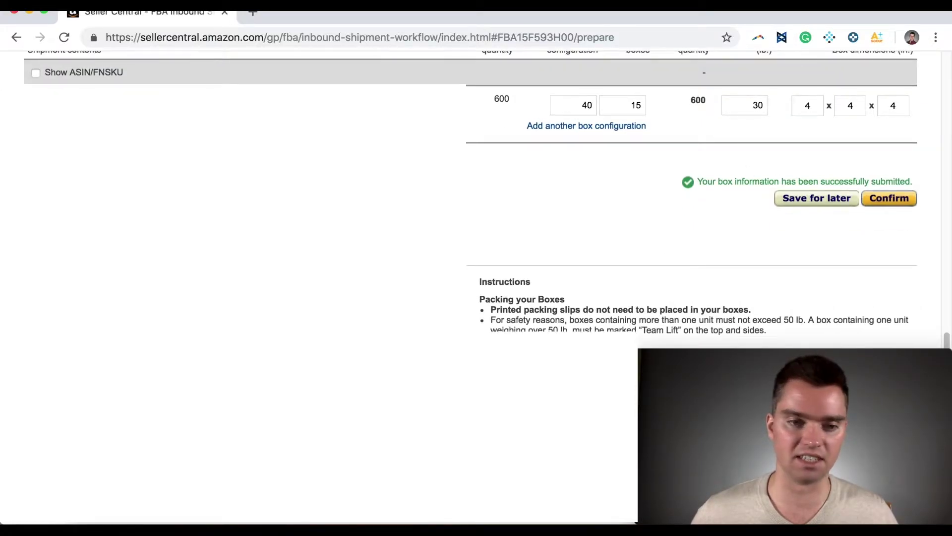
{"action": "scroll", "coordinate": [263, 211], "scroll_direction": "down", "scroll_amount": 5}
{"action": "scroll", "coordinate": [262, 210], "scroll_direction": "up", "scroll_amount": 2}
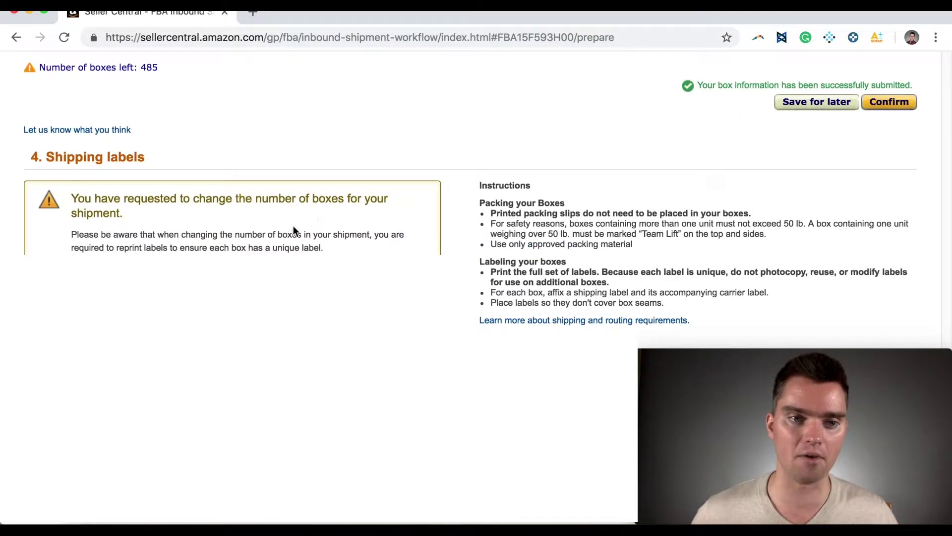
{"action": "scroll", "coordinate": [440, 234], "scroll_direction": "down", "scroll_amount": 2}
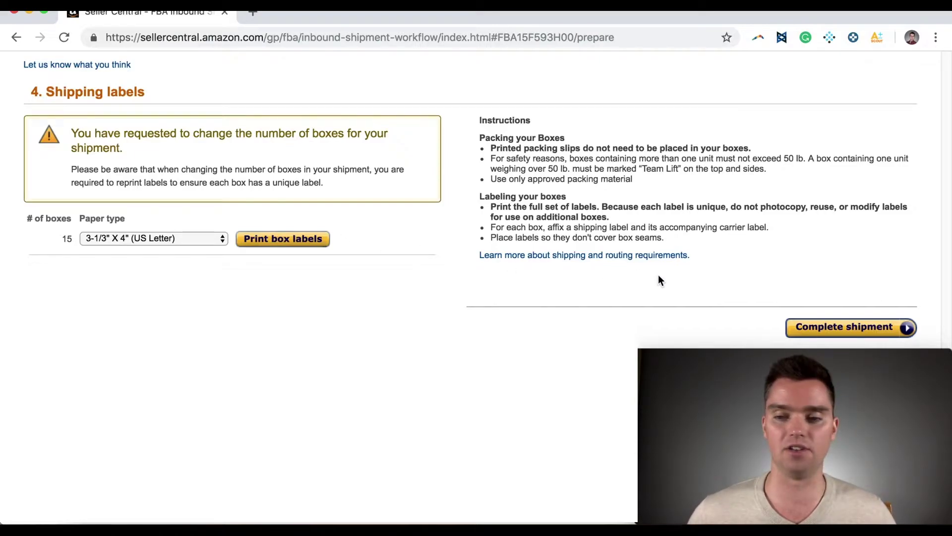
{"action": "scroll", "coordinate": [832, 326], "scroll_direction": "down", "scroll_amount": 1}
{"action": "scroll", "coordinate": [670, 287], "scroll_direction": "down", "scroll_amount": 1}
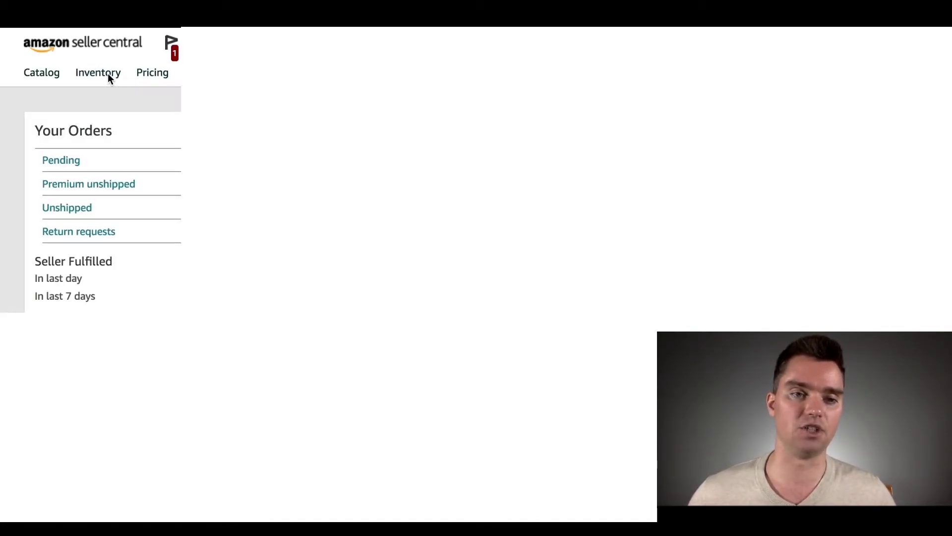
Step: Go to the FBA shipping queue and open tracking for the first shipment with the status READY TO SHIP
{"action": "mouse_move", "coordinate": [108, 74]}
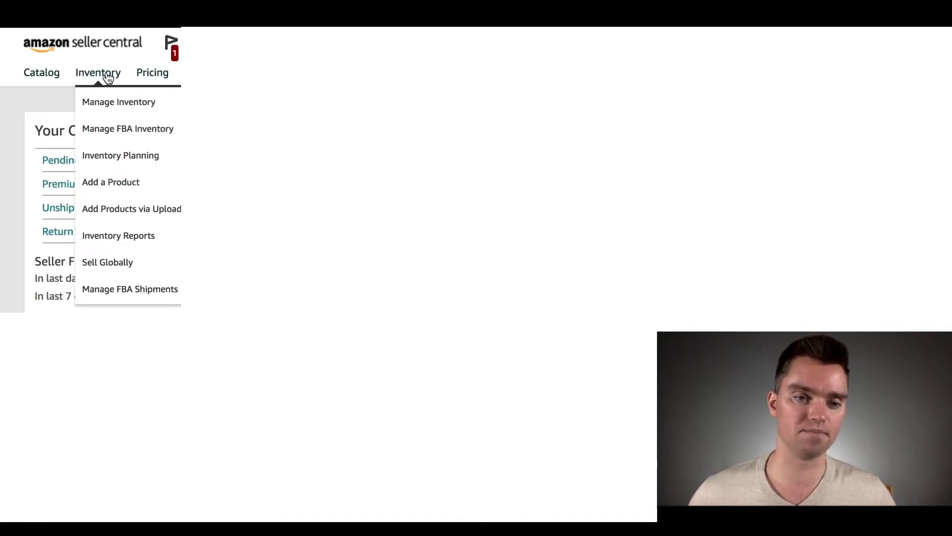
{"action": "left_click", "coordinate": [133, 290]}
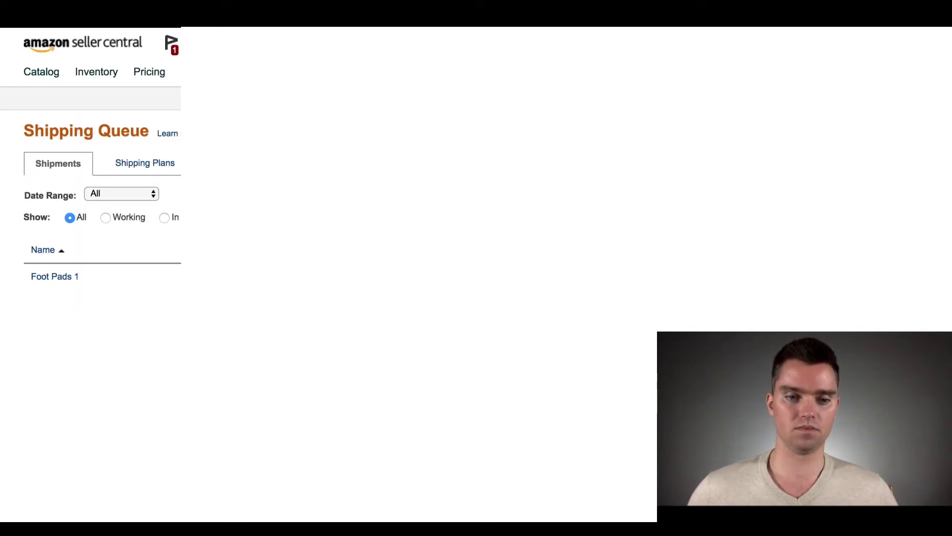
{"action": "scroll", "coordinate": [481, 183], "scroll_direction": "down", "scroll_amount": 2}
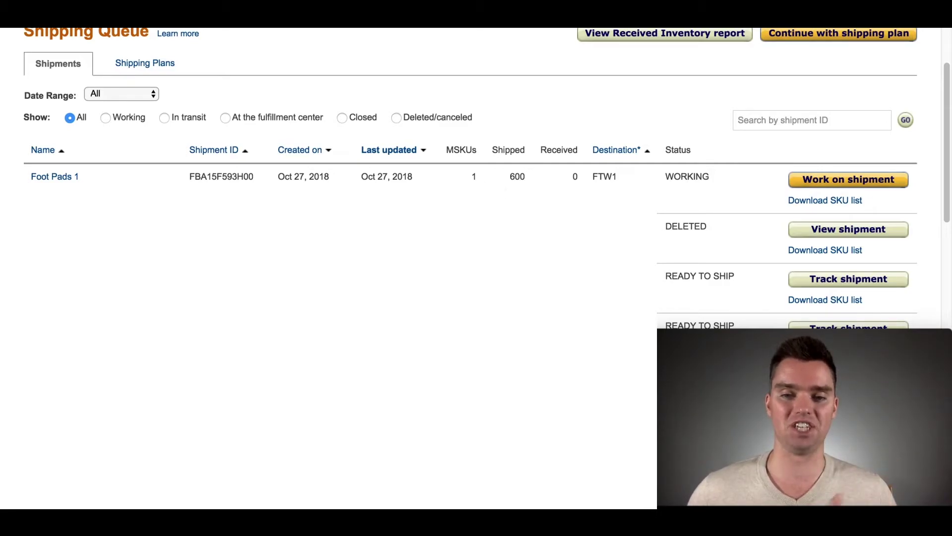
{"action": "scroll", "coordinate": [481, 183], "scroll_direction": "down", "scroll_amount": 1}
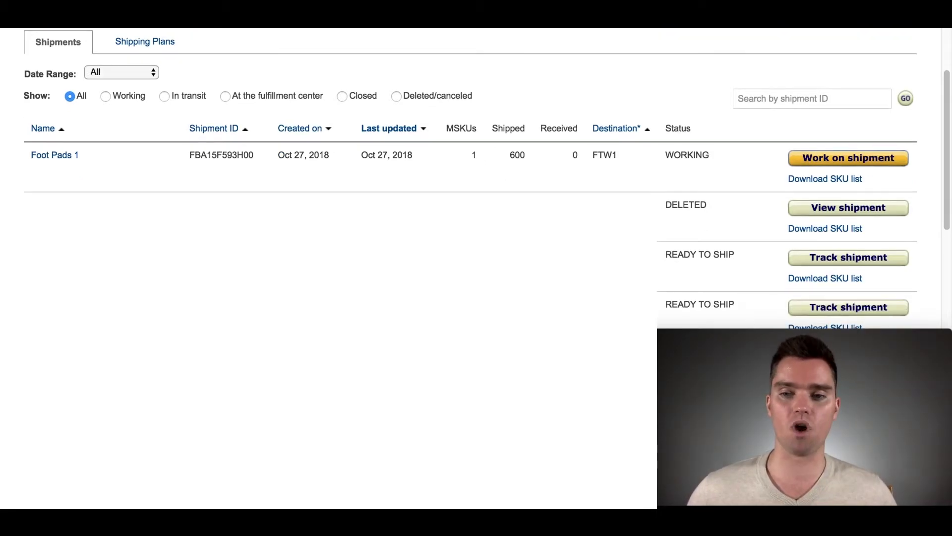
{"action": "left_click", "coordinate": [826, 261]}
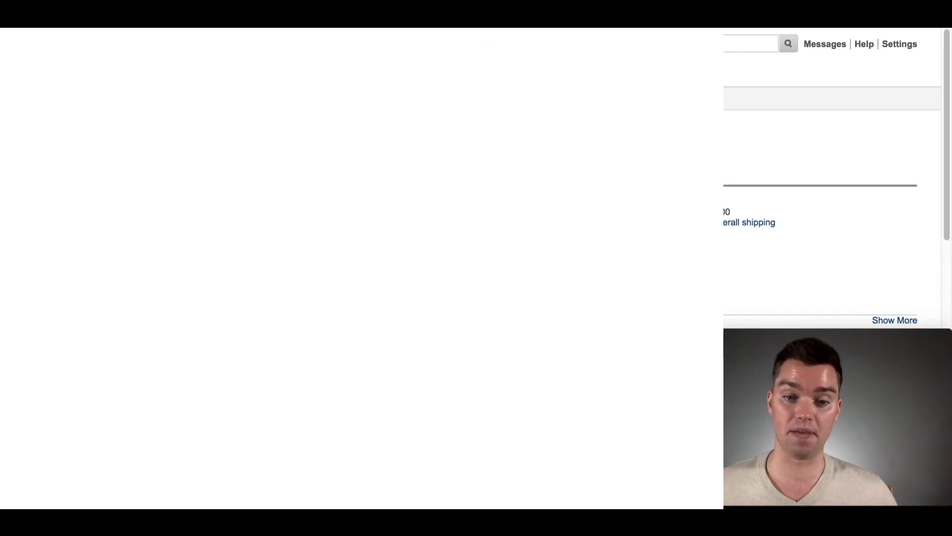
Step: Examine the per-box tracking number fields of the shipment and the options for saving them or managing the shipment
{"action": "scroll", "coordinate": [476, 268], "scroll_direction": "down", "scroll_amount": 5}
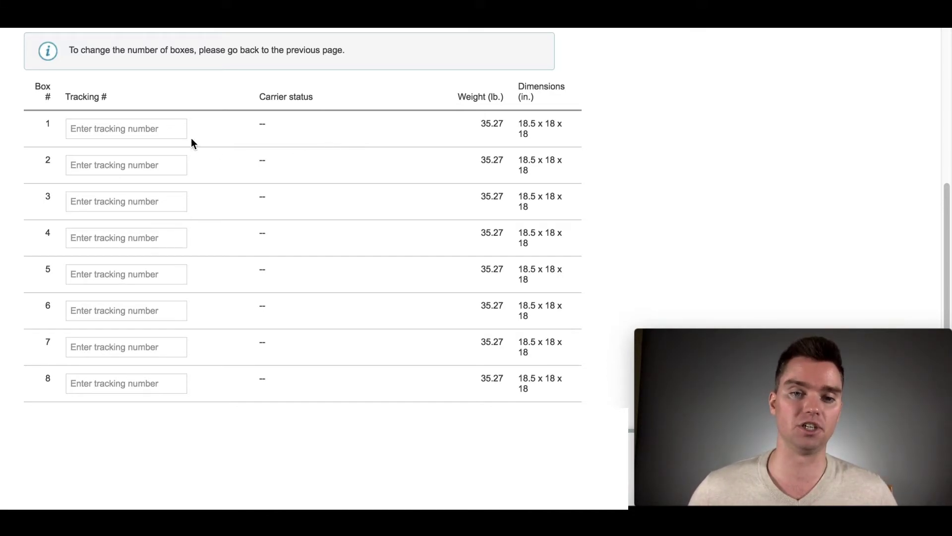
{"action": "left_click", "coordinate": [145, 129]}
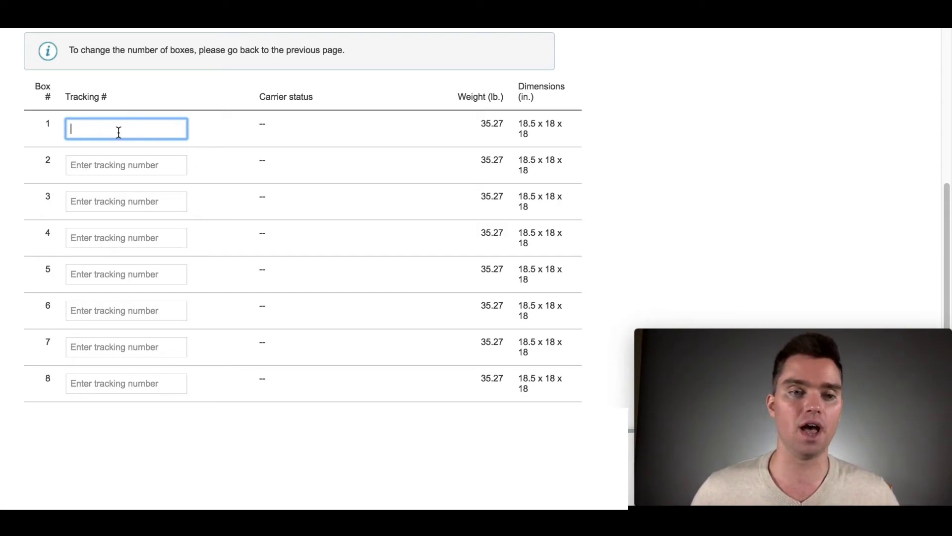
{"action": "left_click", "coordinate": [102, 163]}
{"action": "left_click", "coordinate": [106, 199]}
{"action": "scroll", "coordinate": [109, 201], "scroll_direction": "down", "scroll_amount": 1}
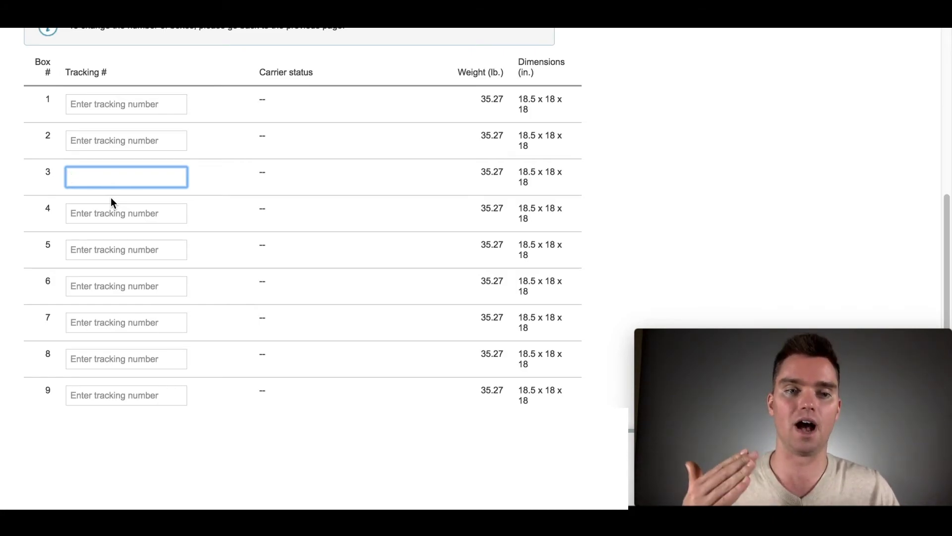
{"action": "scroll", "coordinate": [132, 204], "scroll_direction": "down", "scroll_amount": 2}
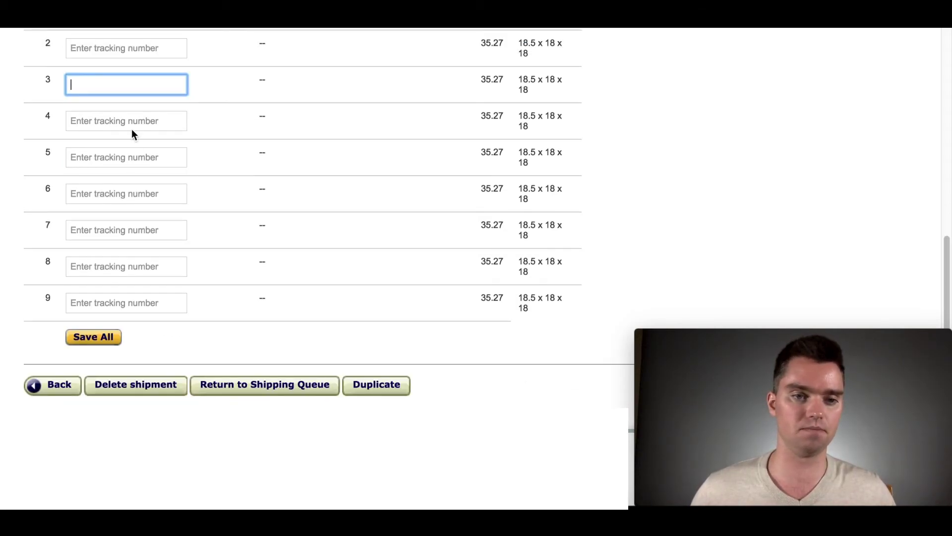
{"action": "scroll", "coordinate": [110, 77], "scroll_direction": "up", "scroll_amount": 3}
{"action": "left_click", "coordinate": [95, 136]}
{"action": "left_click", "coordinate": [96, 177]}
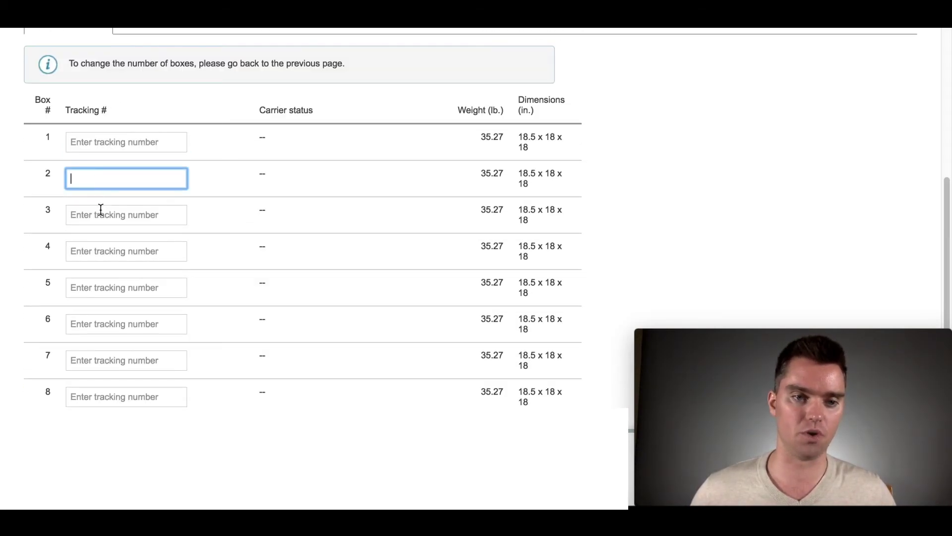
{"action": "scroll", "coordinate": [101, 208], "scroll_direction": "down", "scroll_amount": 2}
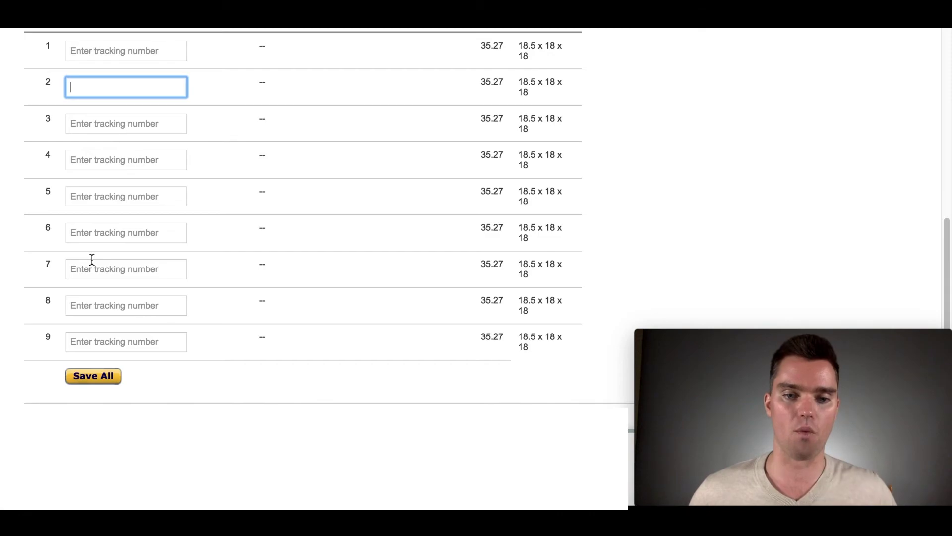
{"action": "scroll", "coordinate": [112, 284], "scroll_direction": "down", "scroll_amount": 2}
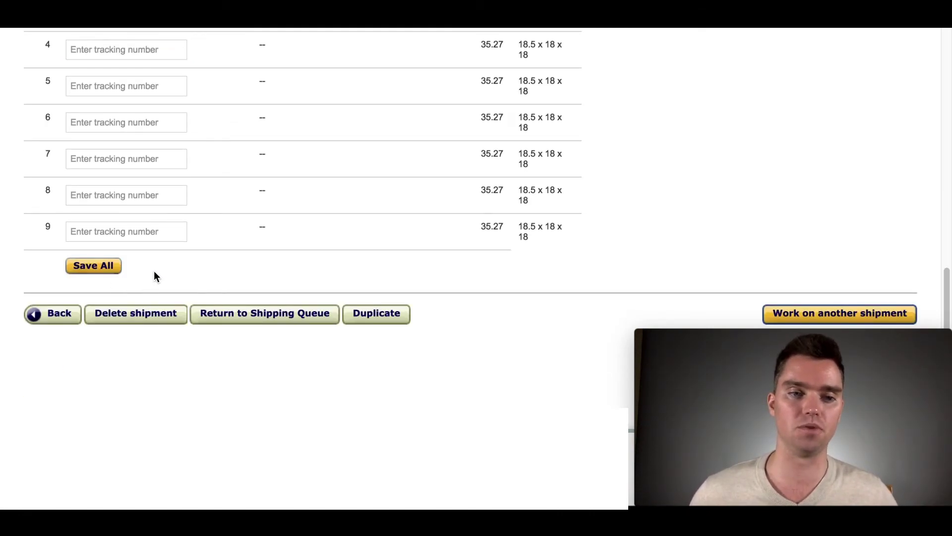
{"action": "scroll", "coordinate": [569, 287], "scroll_direction": "down", "scroll_amount": 1}
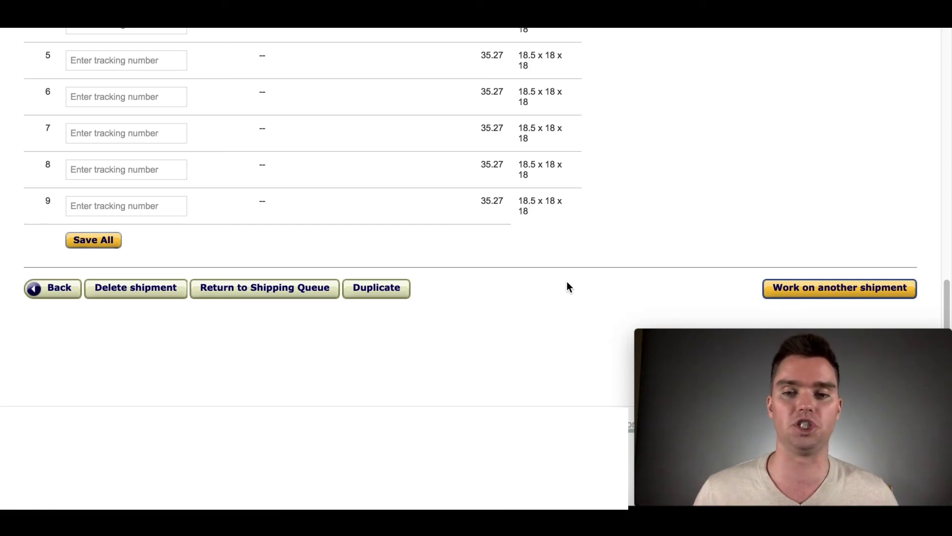
{"action": "scroll", "coordinate": [481, 308], "scroll_direction": "up", "scroll_amount": 5}
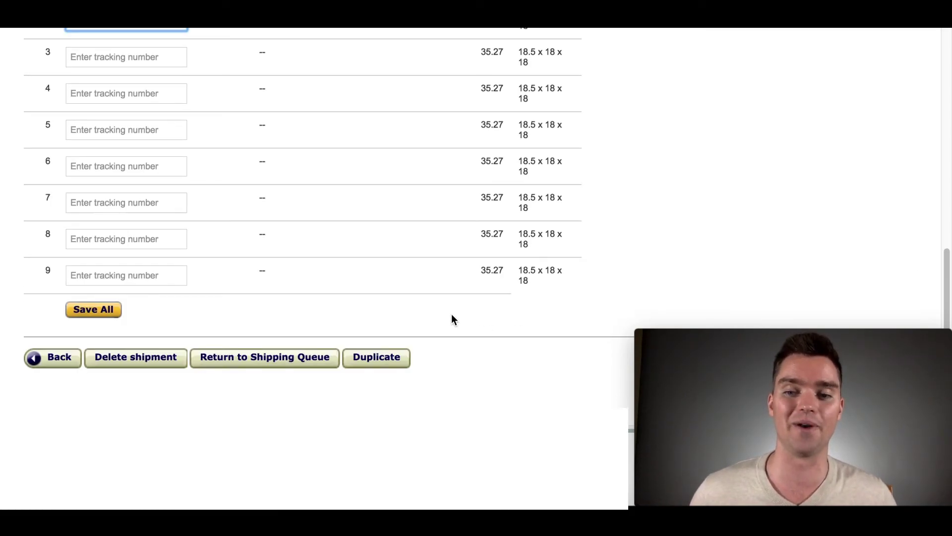